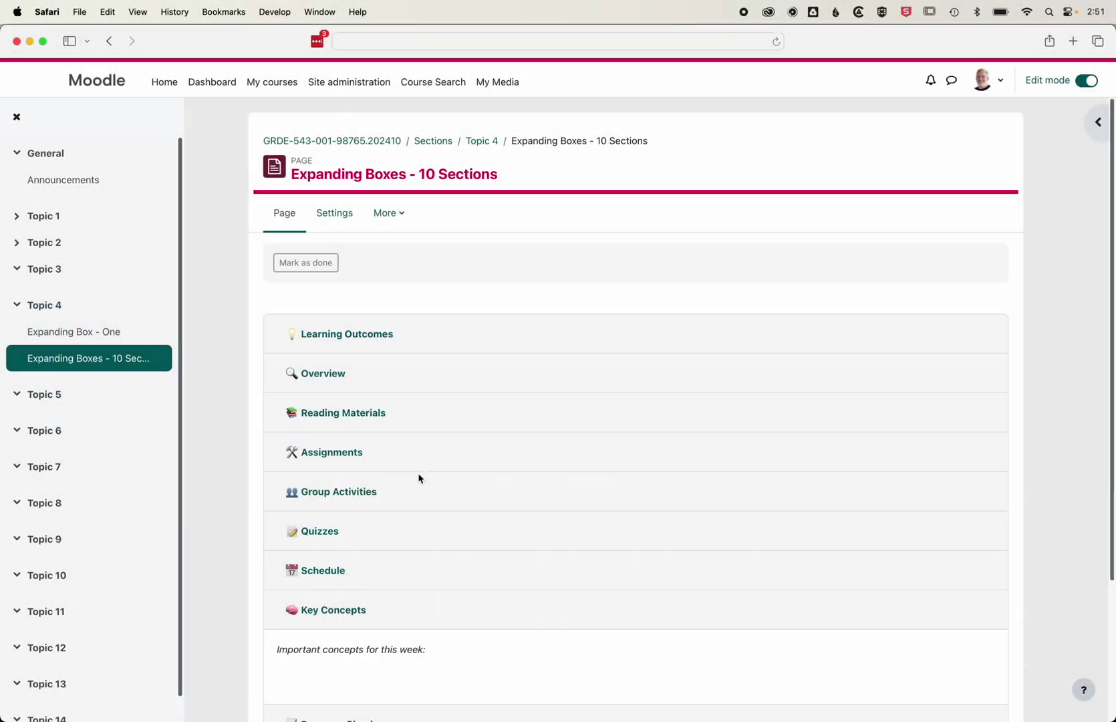
Step: Toggle Learning Outcomes open and shut, then expand Reading Materials and Assignments
scroll(419, 481, "down", 5)
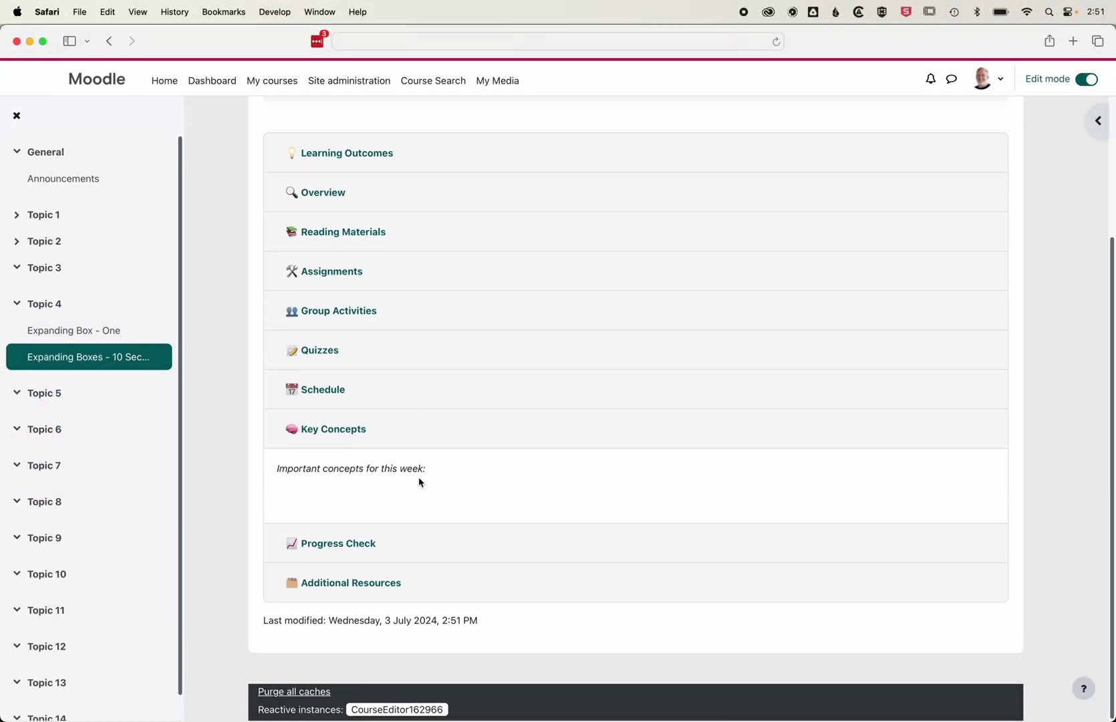
scroll(409, 441, "up", 3)
left_click(364, 265)
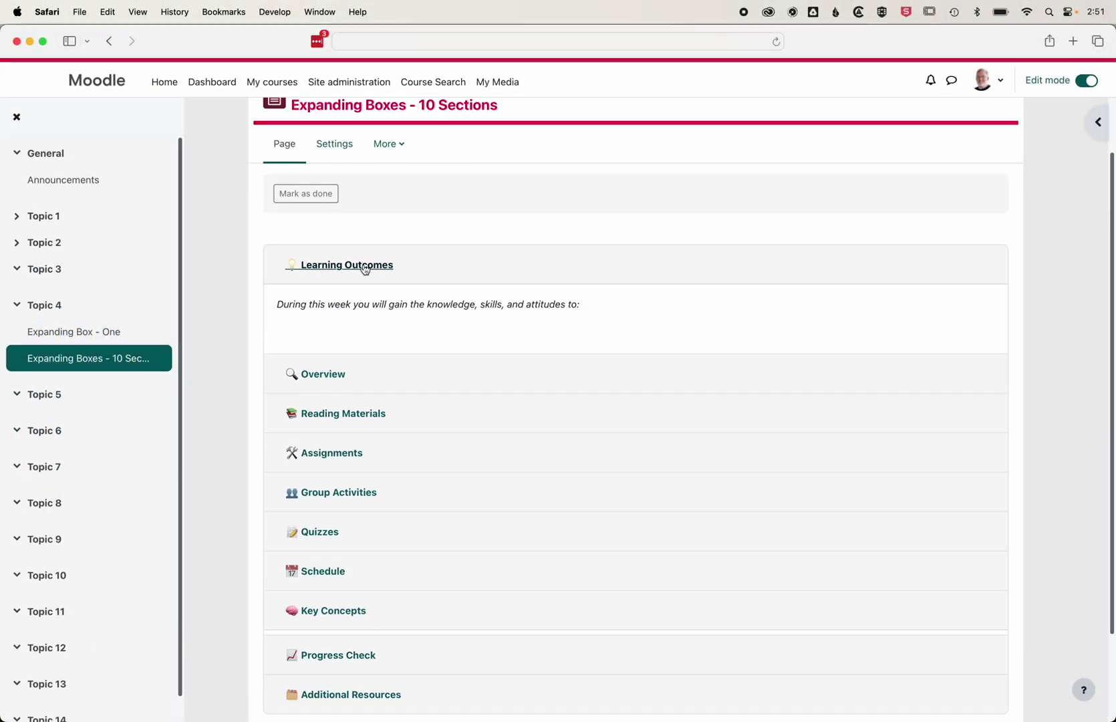
left_click(360, 272)
left_click(340, 344)
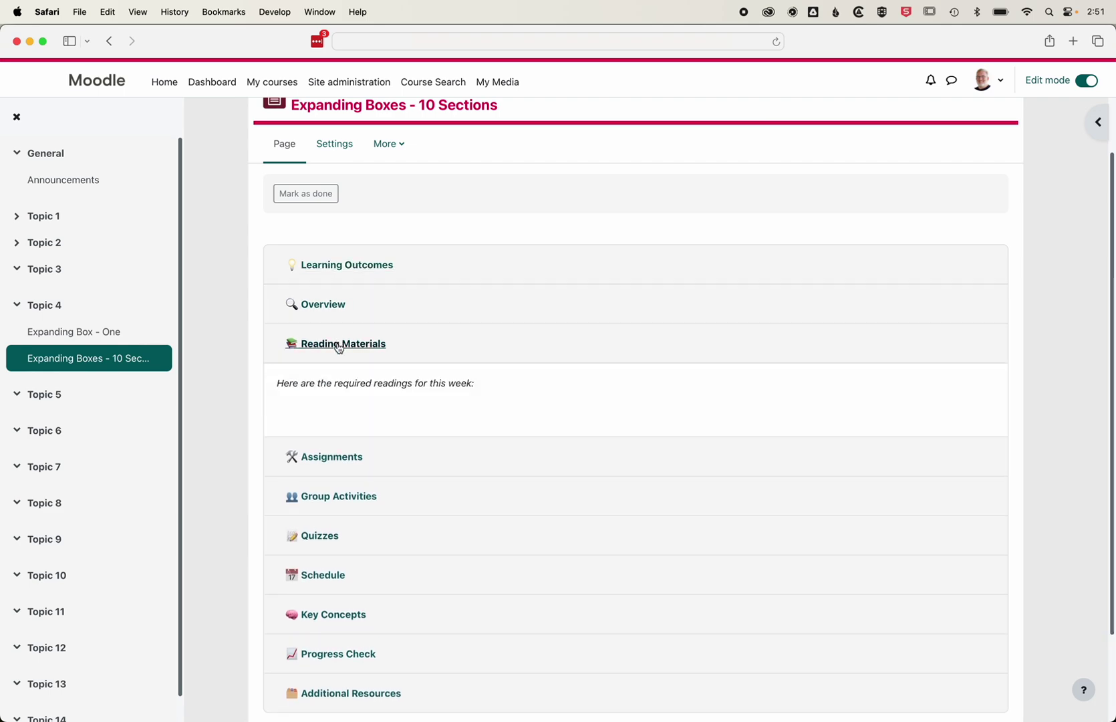
left_click(338, 459)
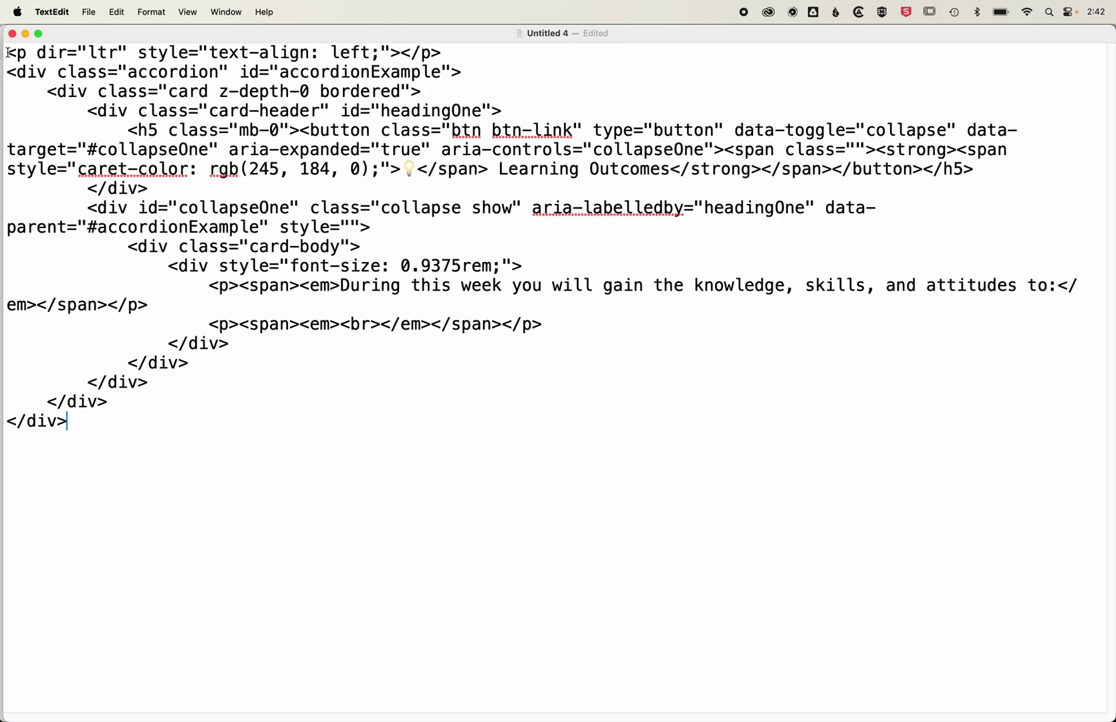
Step: Copy the whole accordion HTML snippet from TextEdit and go back to Safari
left_click_drag(8, 52, 106, 420)
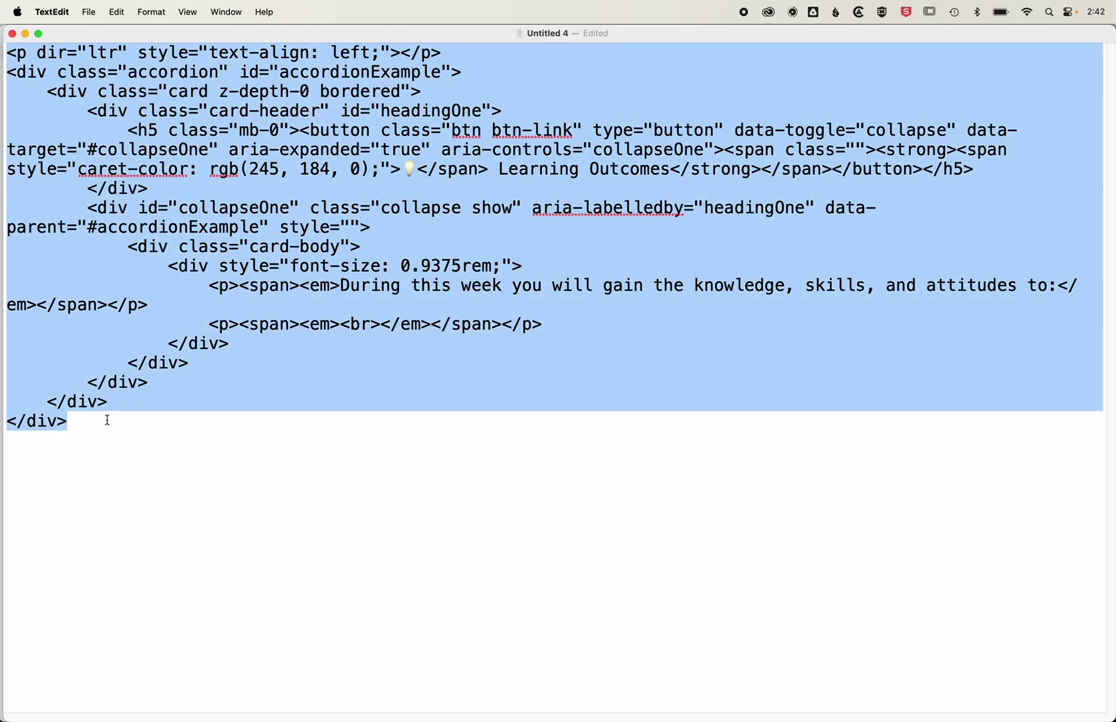
key("super+c")
key("super+Tab")
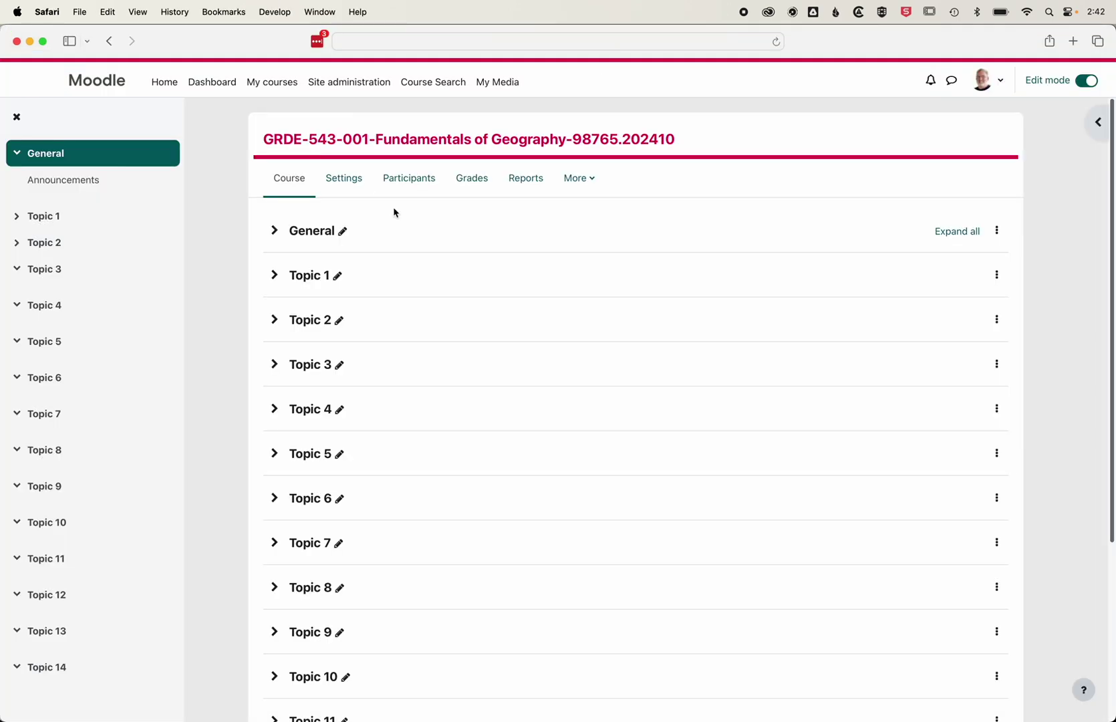
Step: Add a Page resource to Topic 4 named 'Expanding Box - One'
left_click(274, 408)
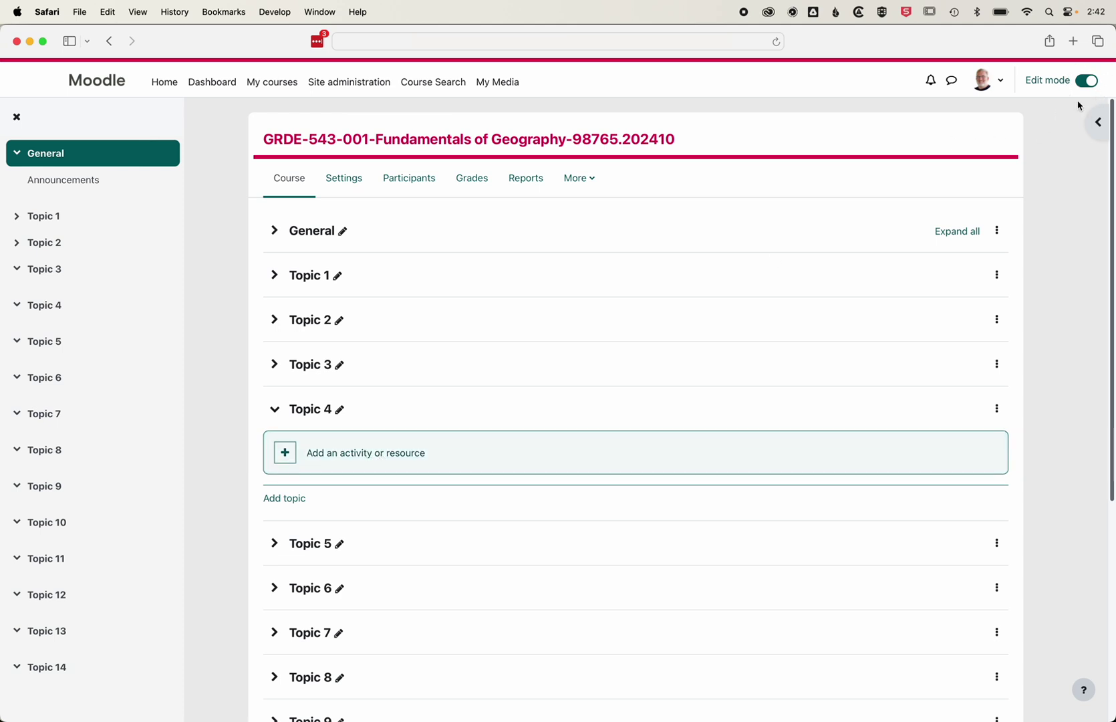
left_click(358, 454)
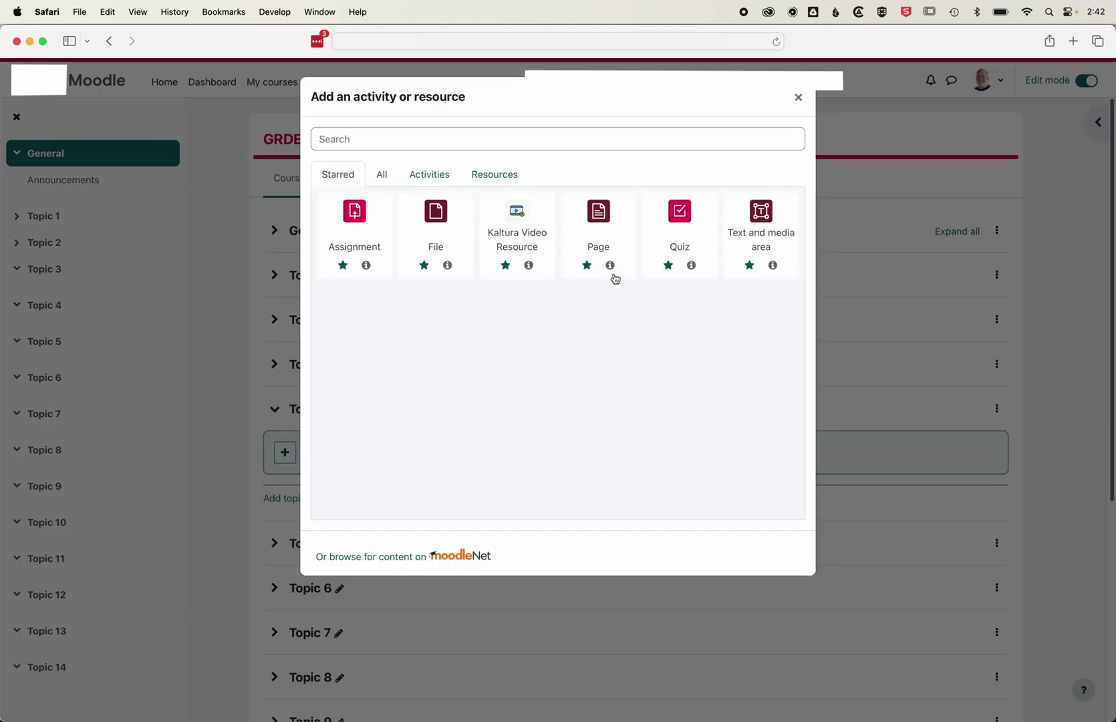
left_click(602, 220)
type("Expanding ")
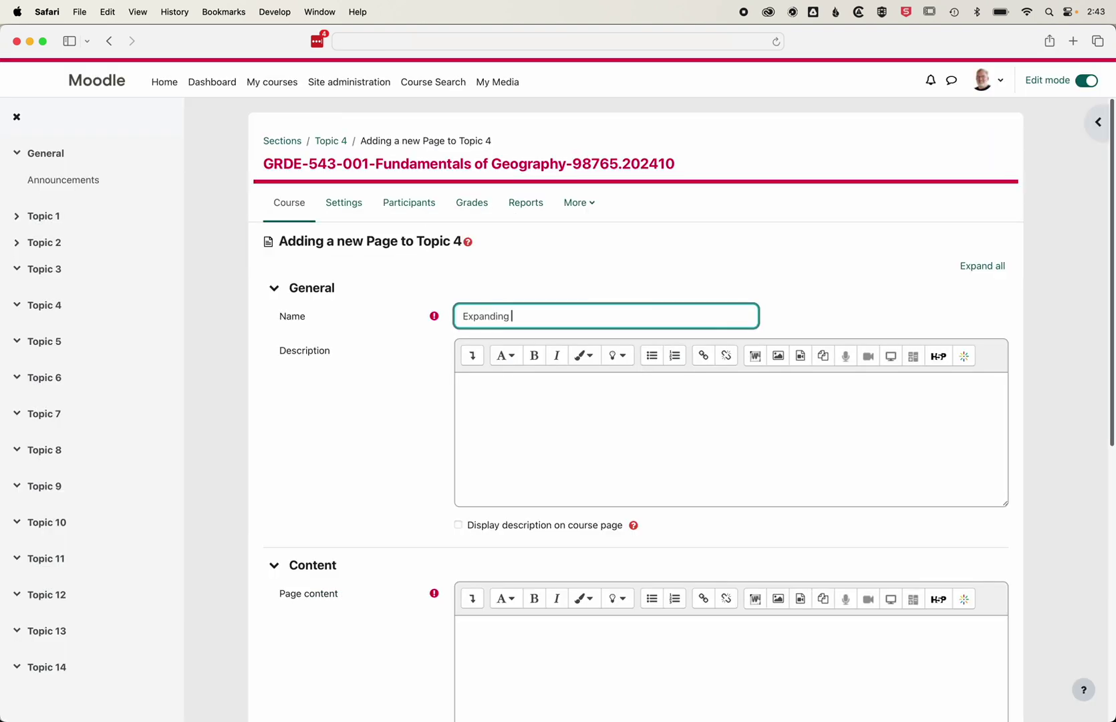
type("Box - One")
Step: Replace the page content's HTML source with the copied accordion code
scroll(473, 598, "down", 3)
scroll(475, 538, "down", 3)
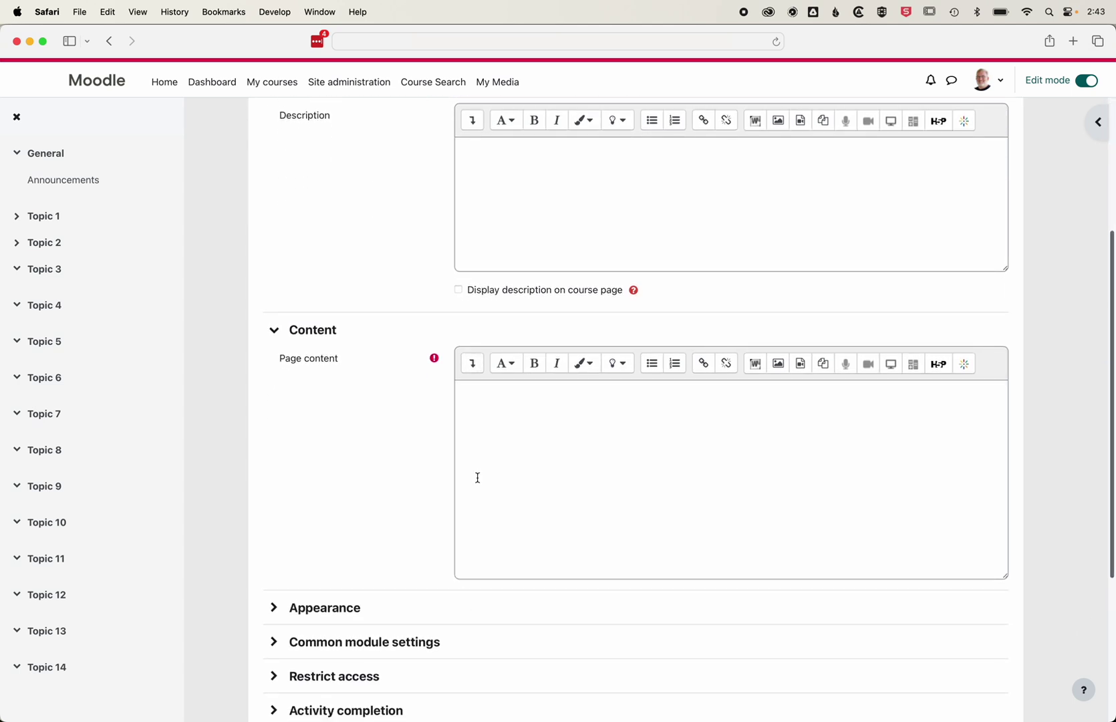
left_click(472, 365)
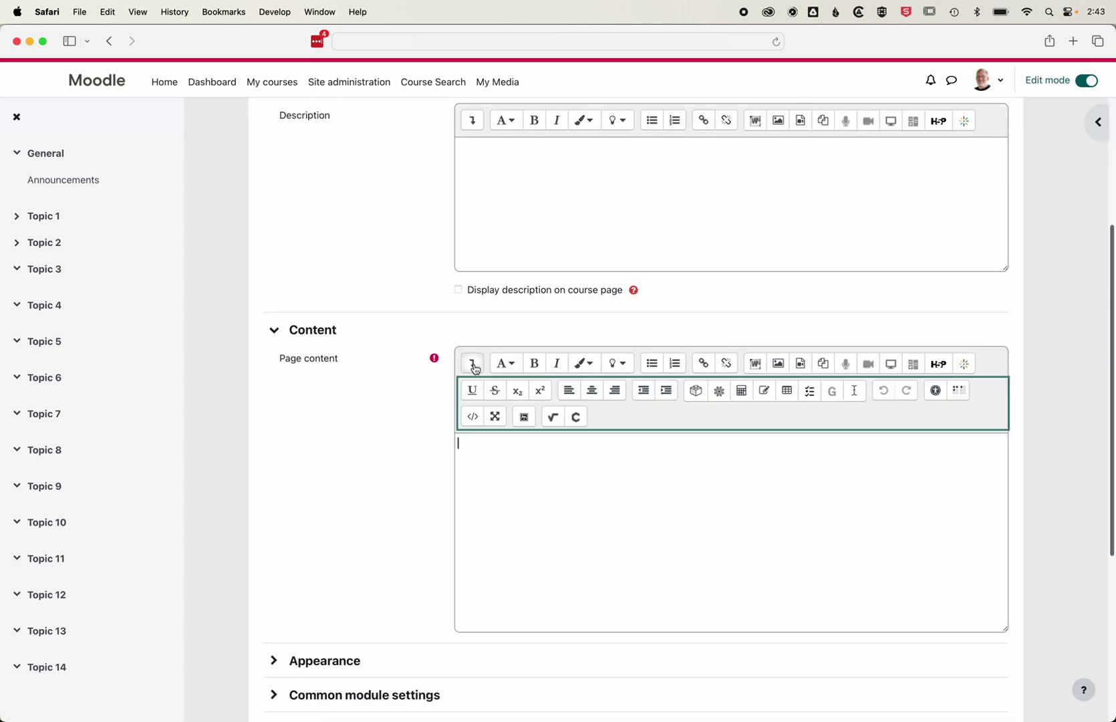
left_click(473, 417)
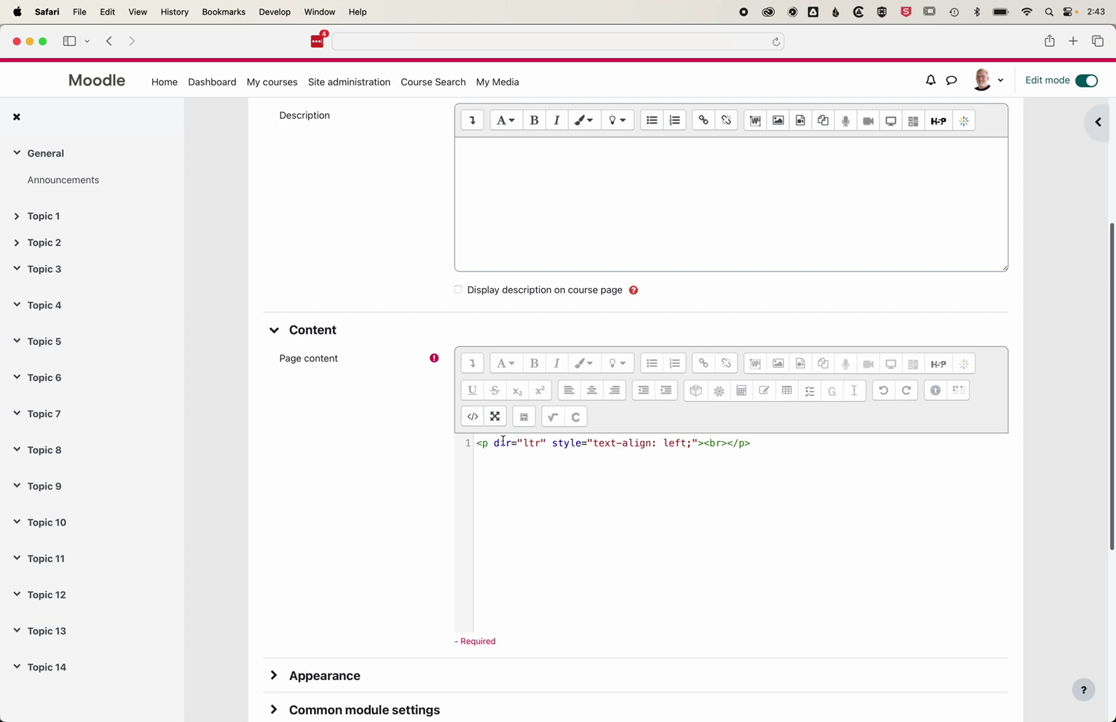
key("super+a")
key("super+v")
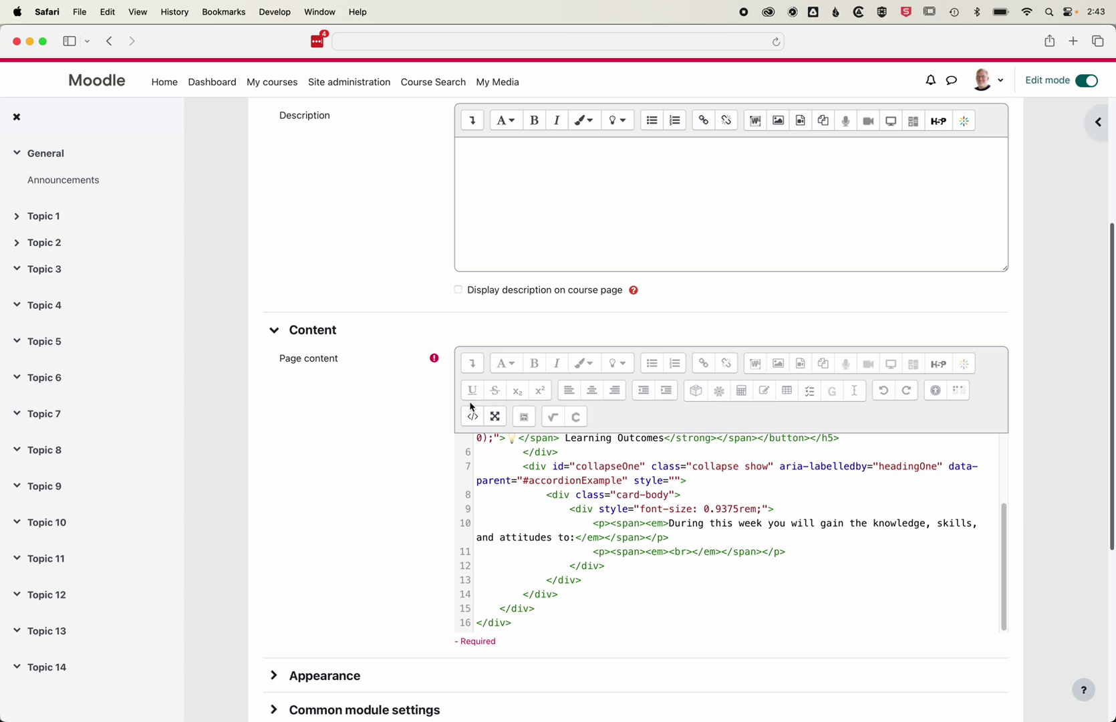
Step: Collapse and re-expand the rendered Learning Outcomes accordion to test it
left_click(473, 416)
left_click(531, 473)
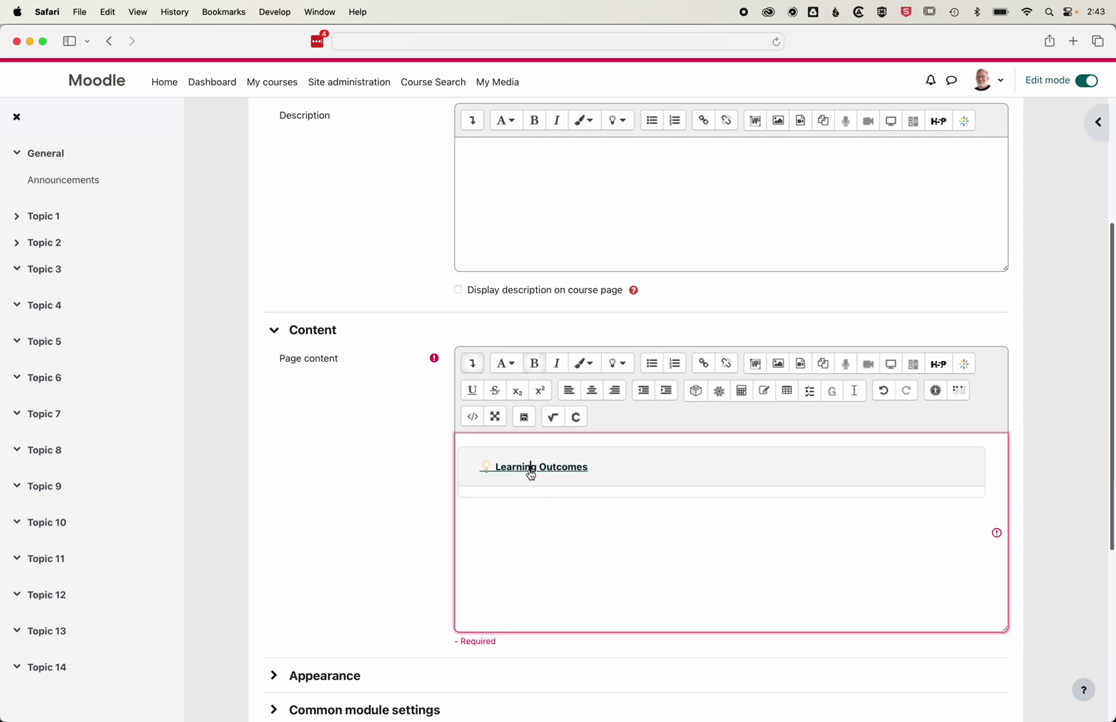
left_click(530, 473)
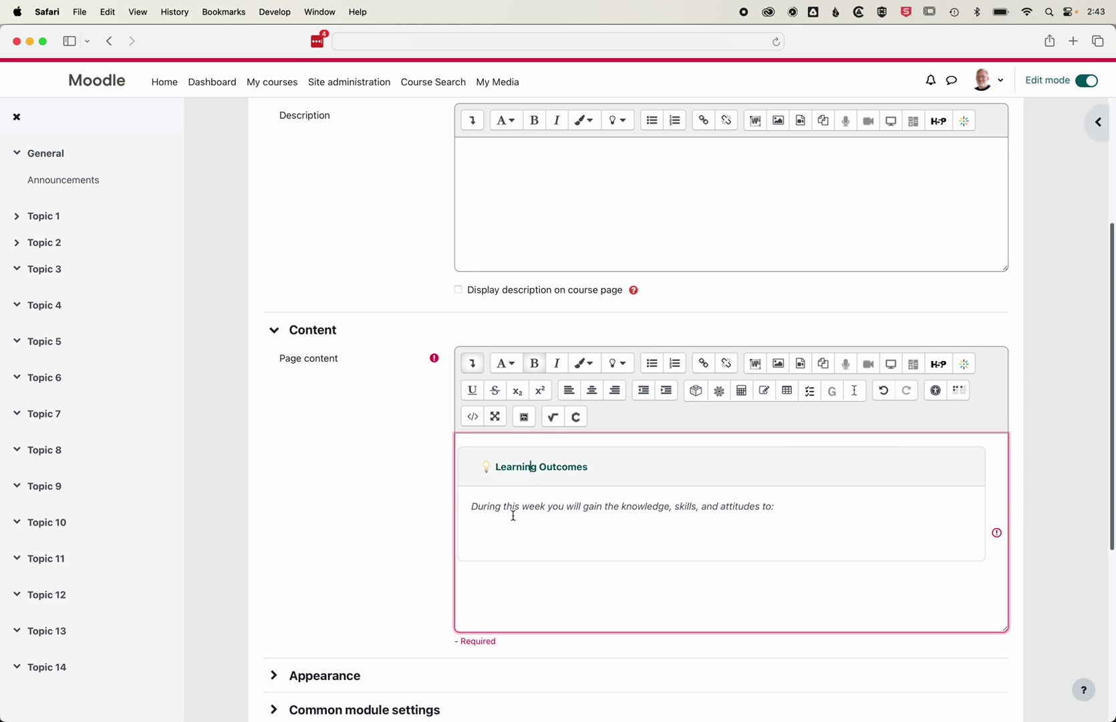
Step: Replace the accordion's body text with 'Type in and edit as normal.'
left_click_drag(484, 507, 769, 506)
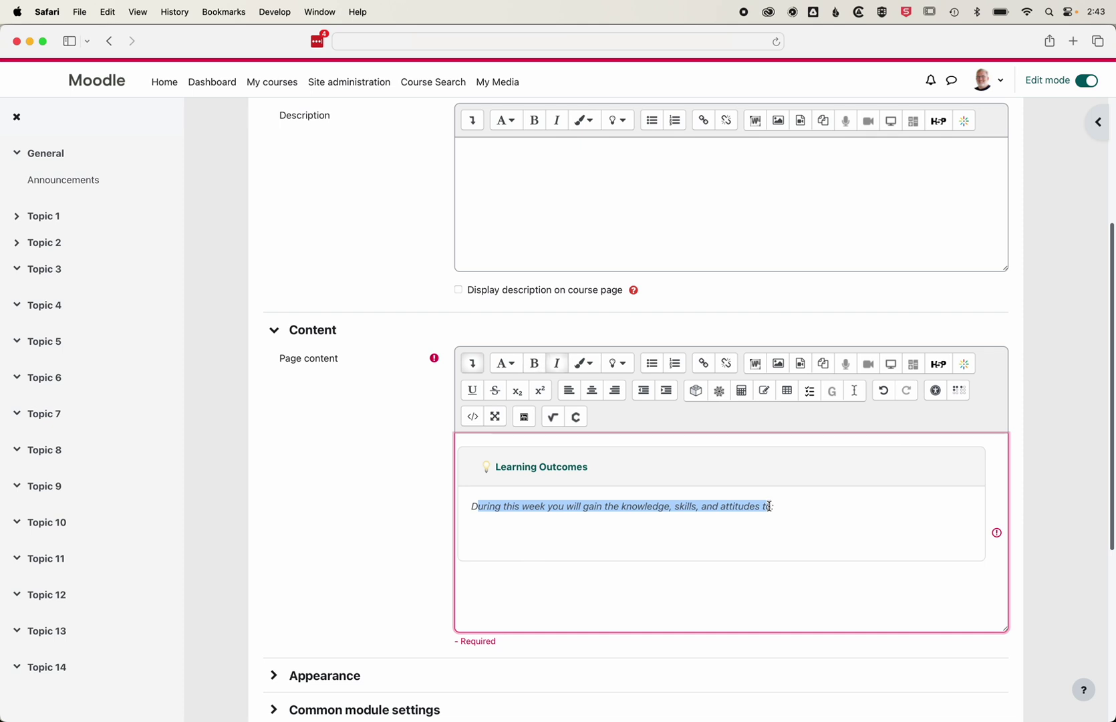
key("BackSpace")
key("BackSpace")
key("Delete")
type("Type")
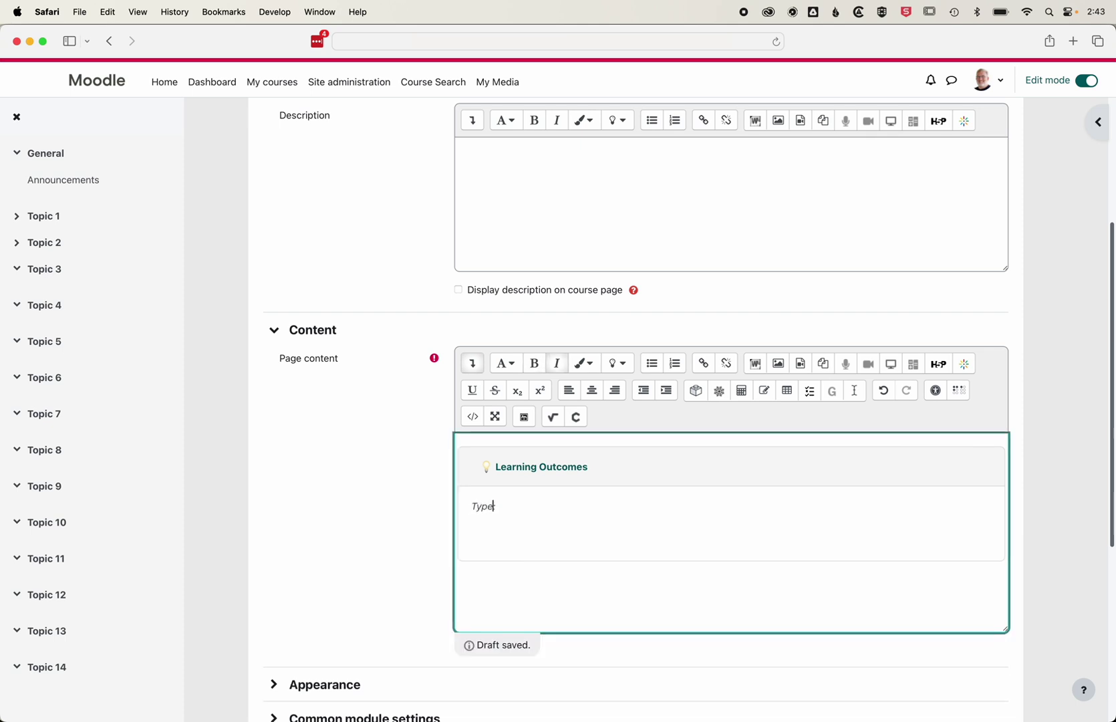
type(" in and edit as normal.")
key("Return")
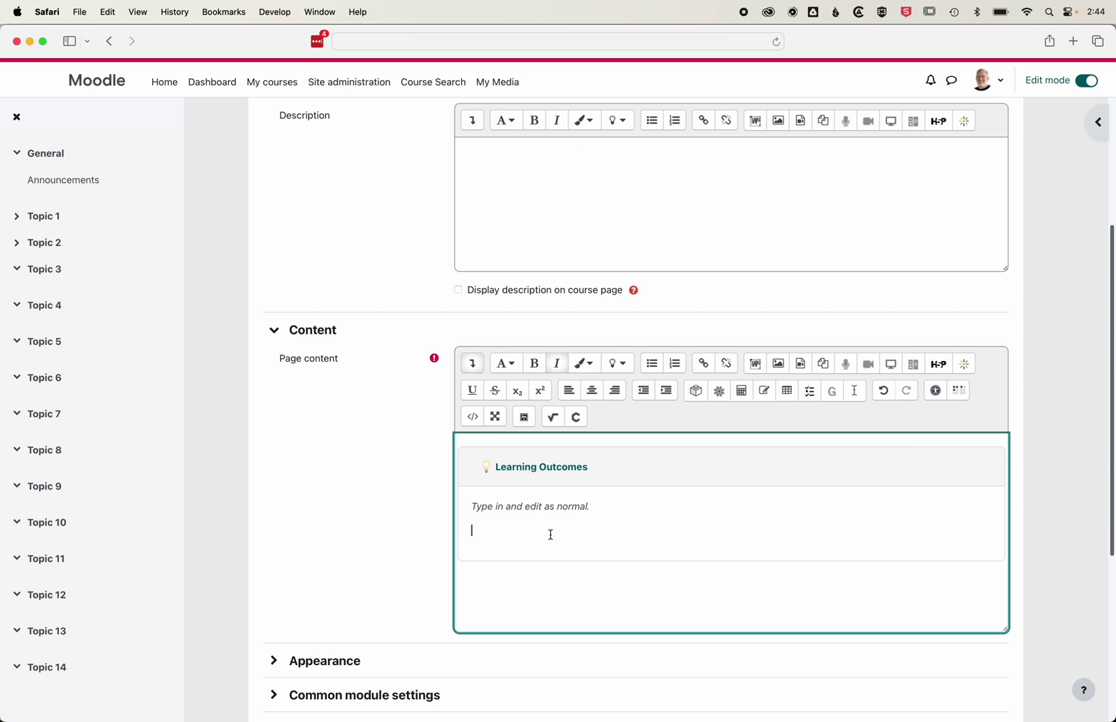
Step: Rename the accordion heading to 'New Title', removing the leftover L
left_click_drag(605, 469, 498, 471)
type("New Title")
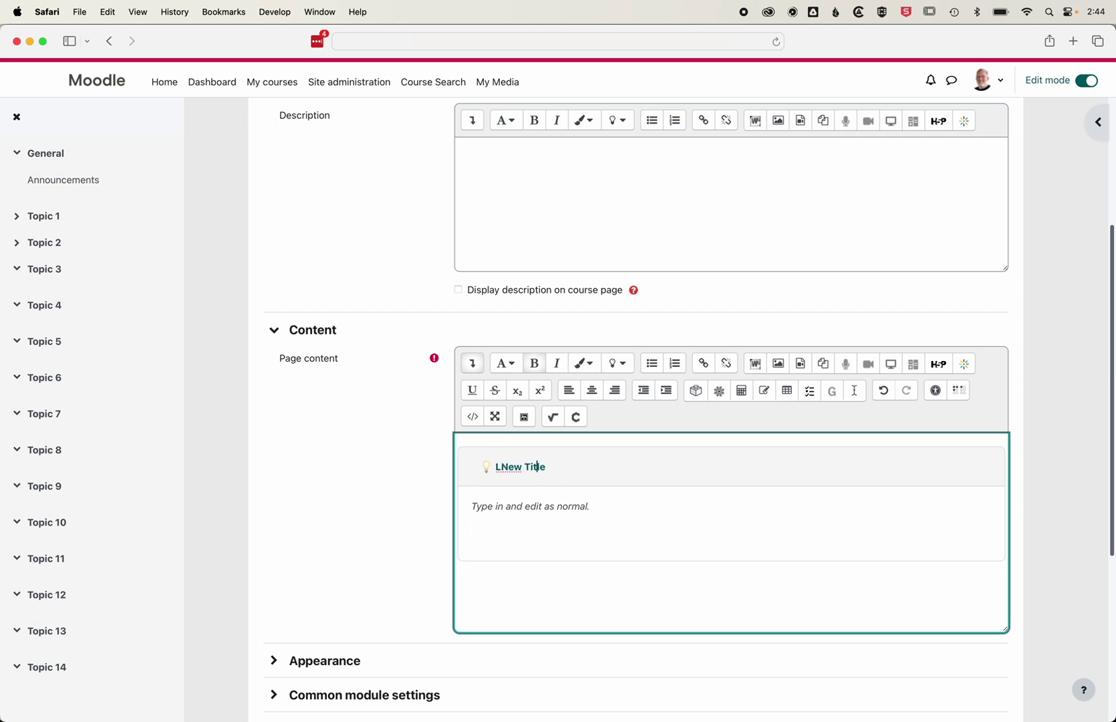
left_click(500, 466)
key("BackSpace")
Step: Paste a second Learning Outcomes accordion block at the end of the HTML source
left_click(472, 417)
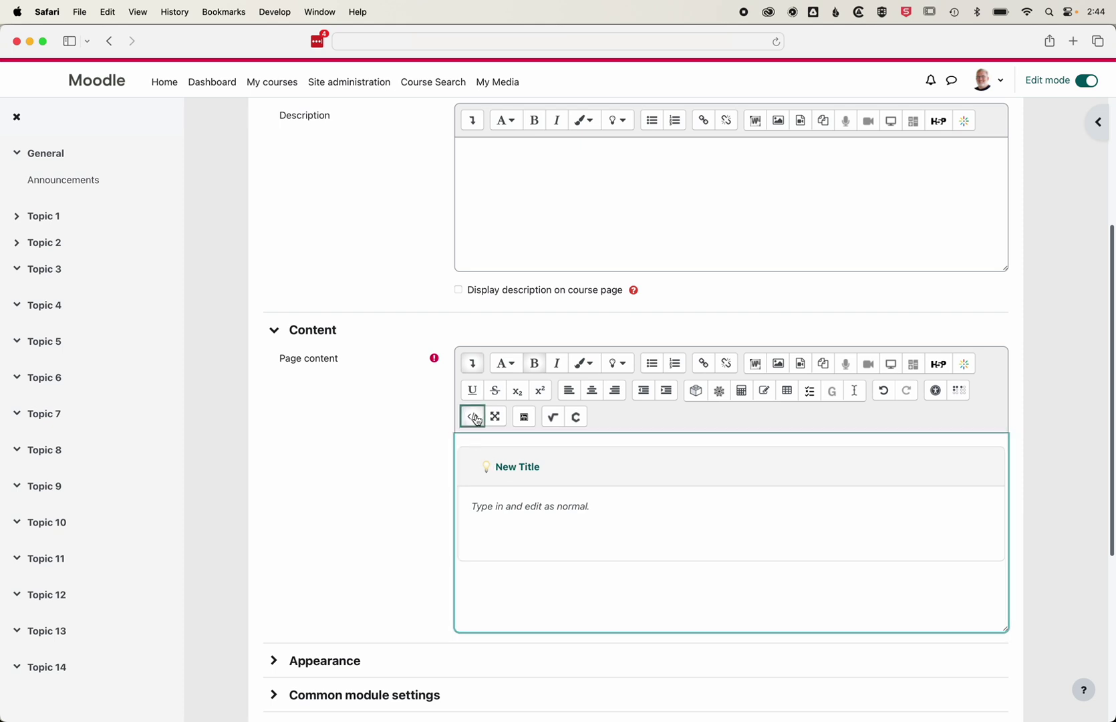
scroll(551, 513, "down", 3)
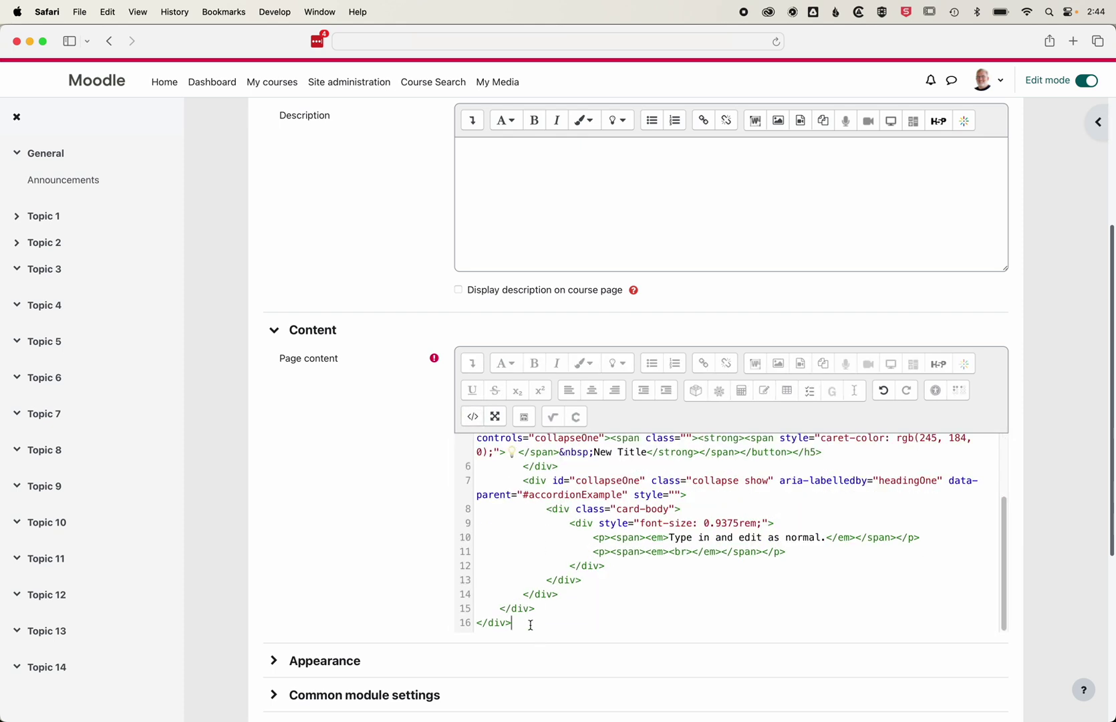
scroll(531, 624, "down", 1)
key("super+v")
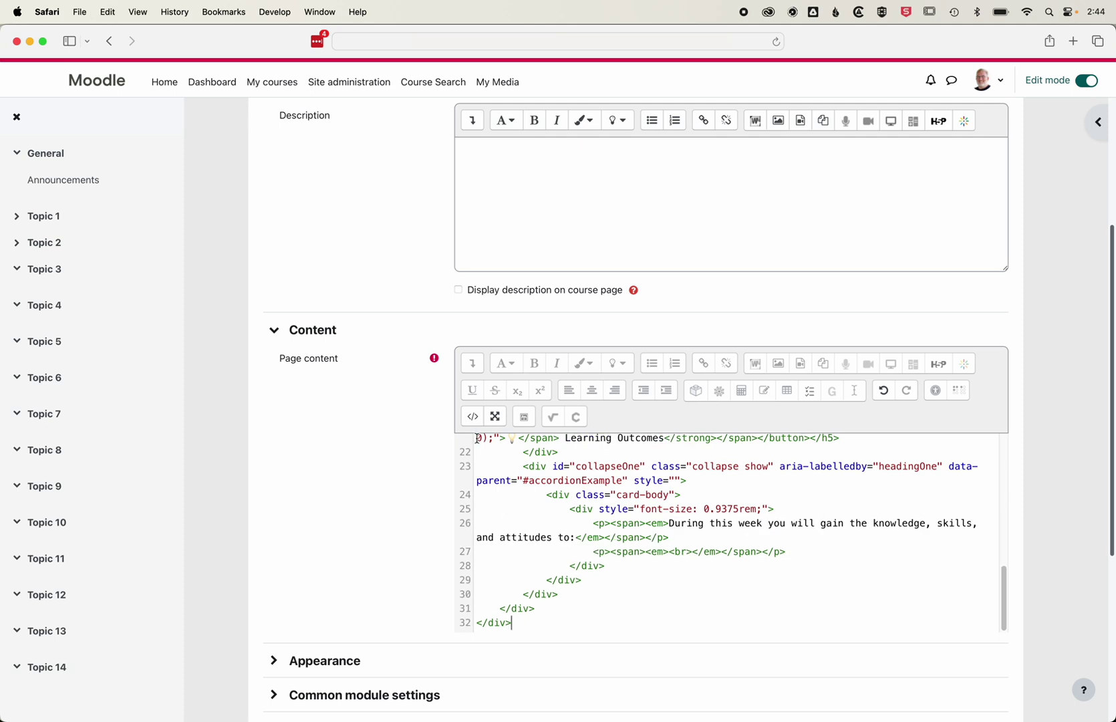
left_click(472, 416)
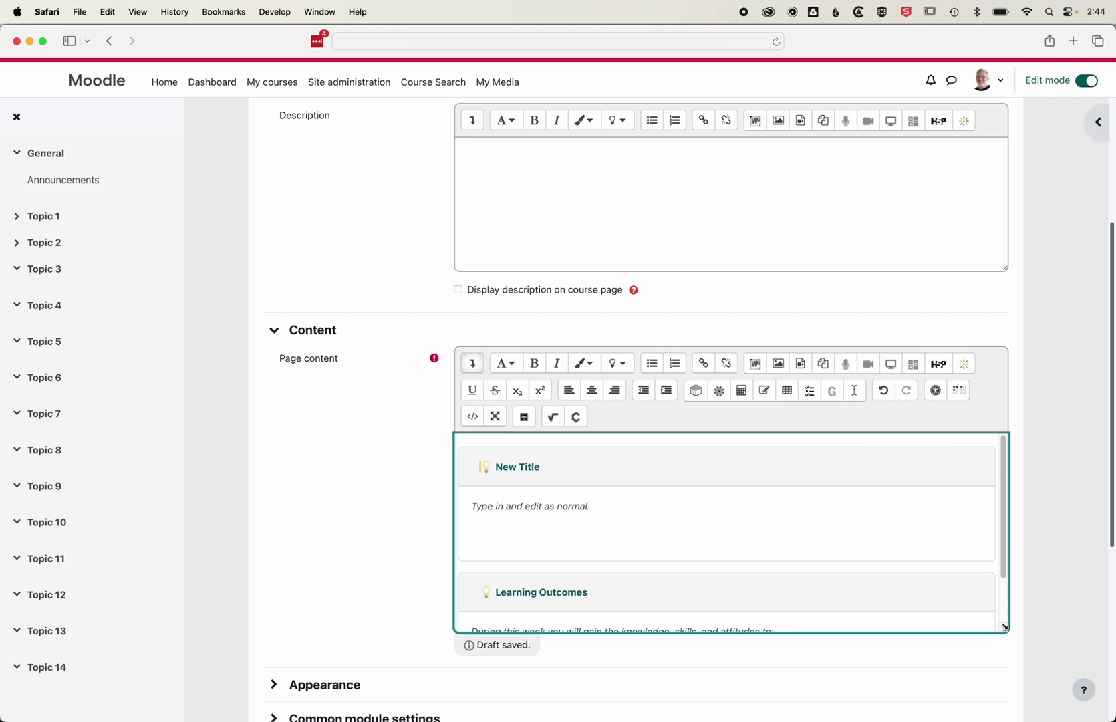
Step: Enlarge the editor and test collapsing both the New Title and Learning Outcomes boxes
left_click_drag(1004, 629, 1004, 692)
left_click(511, 469)
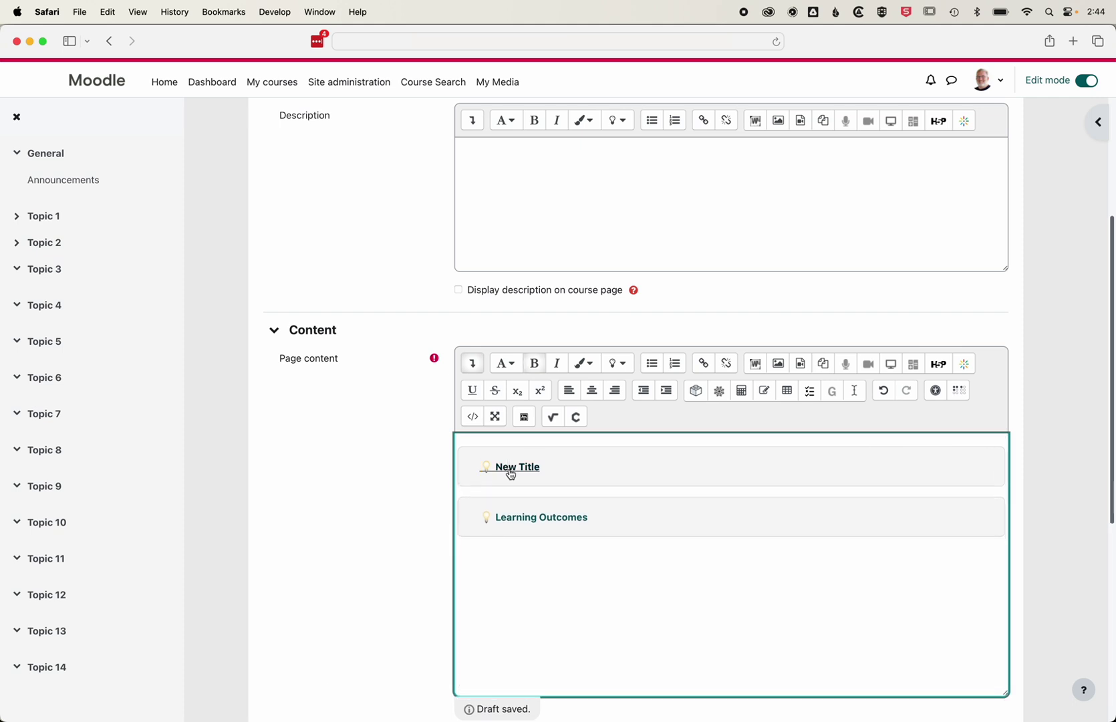
left_click(511, 469)
left_click(514, 594)
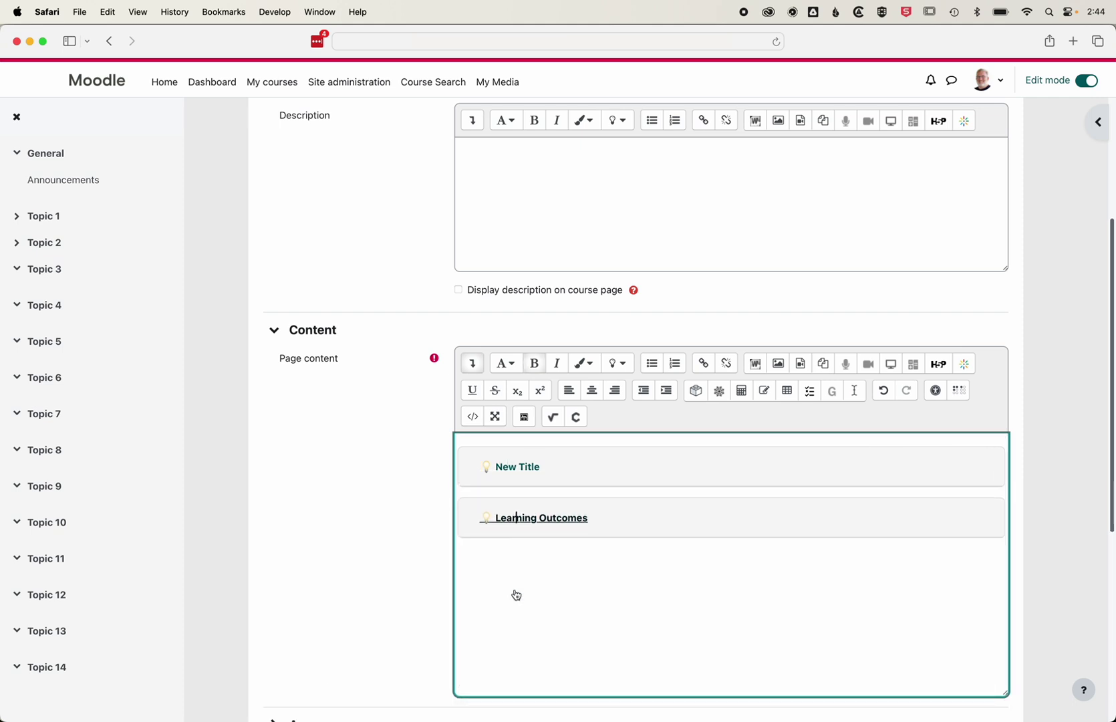
left_click(514, 523)
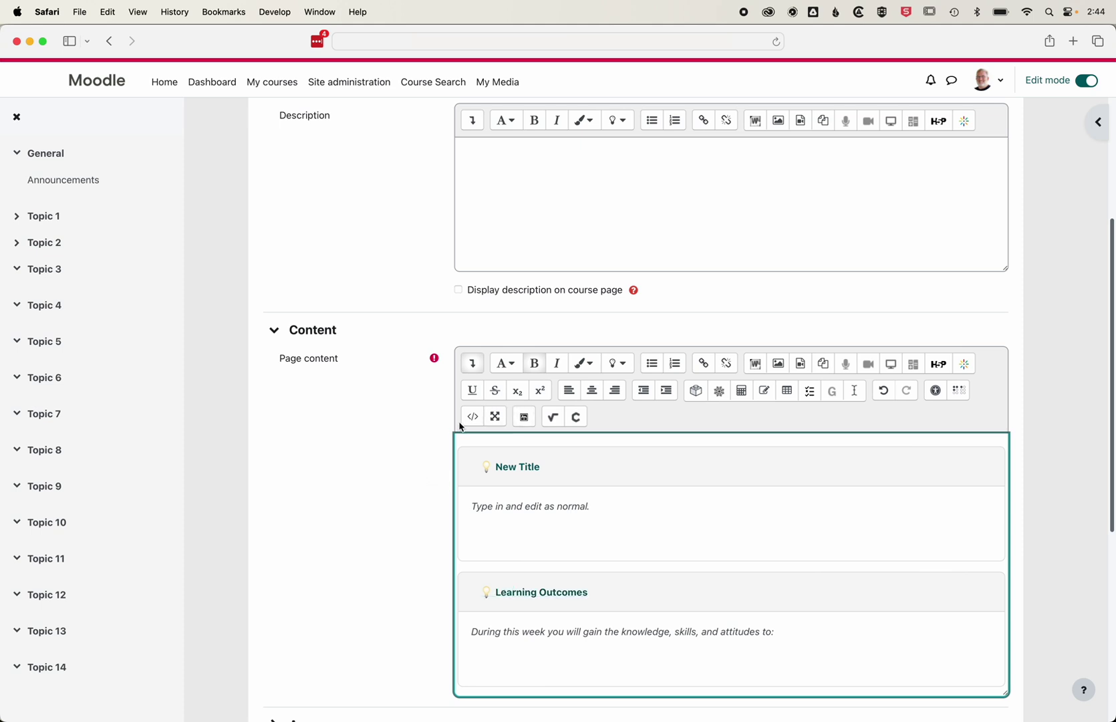
scroll(361, 440, "down", 10)
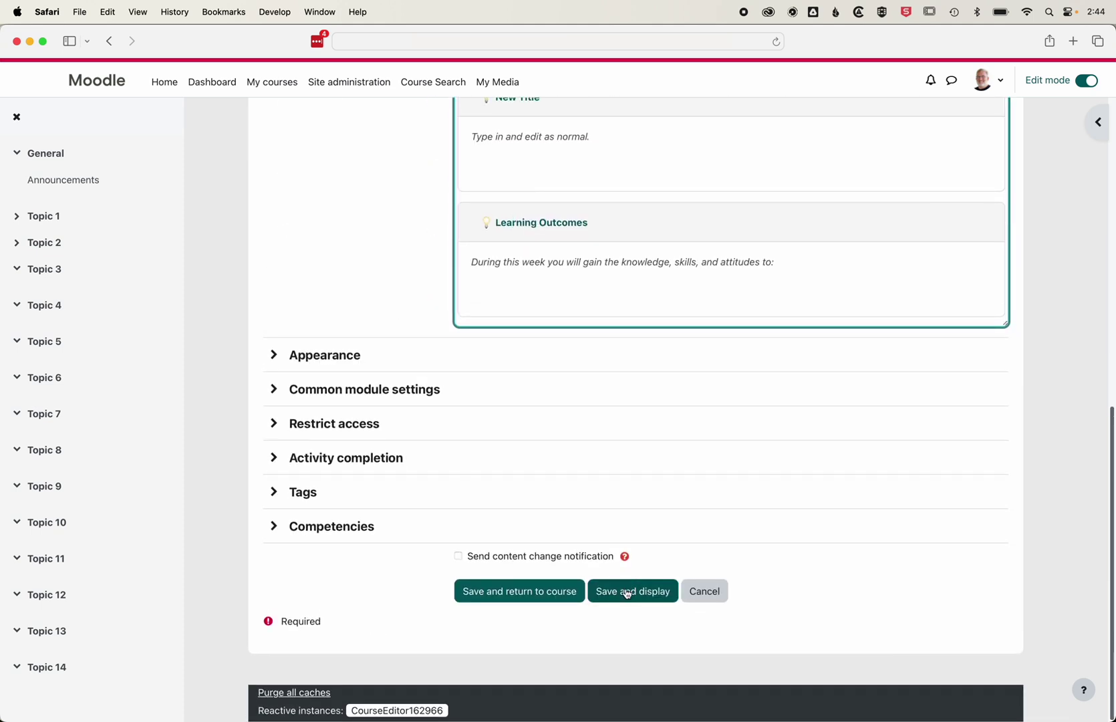
Step: Save Expanding Box - One, then add a Topic 4 page named 'Expanding Boxes - 10 Sections'
left_click(628, 592)
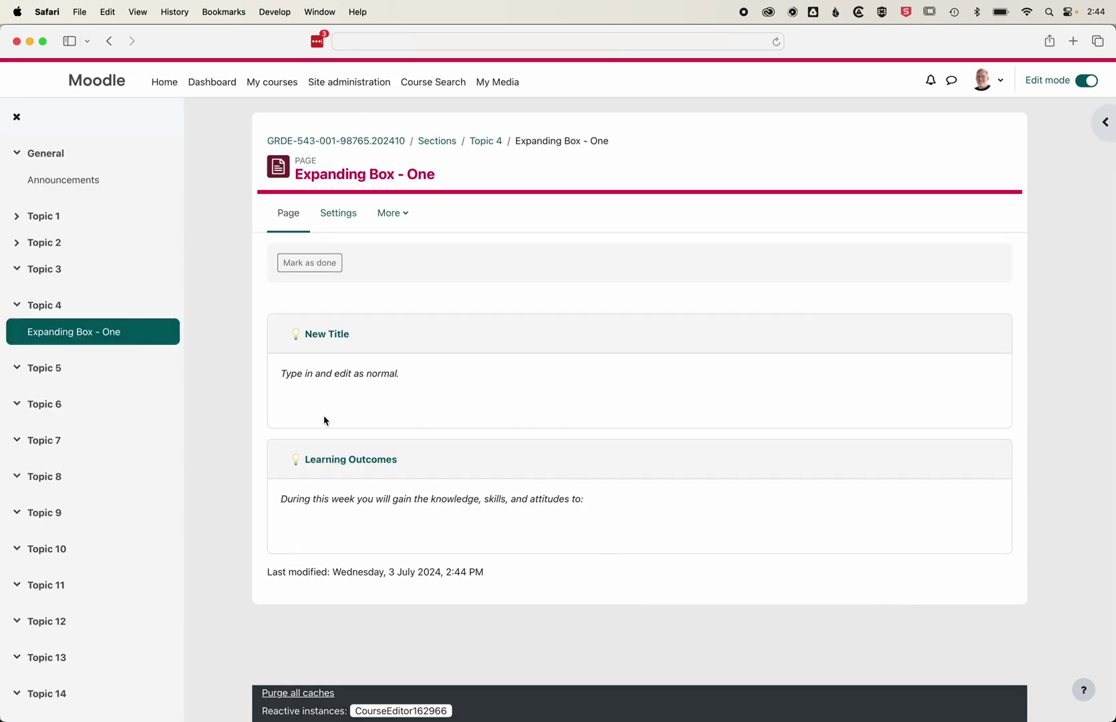
left_click(45, 305)
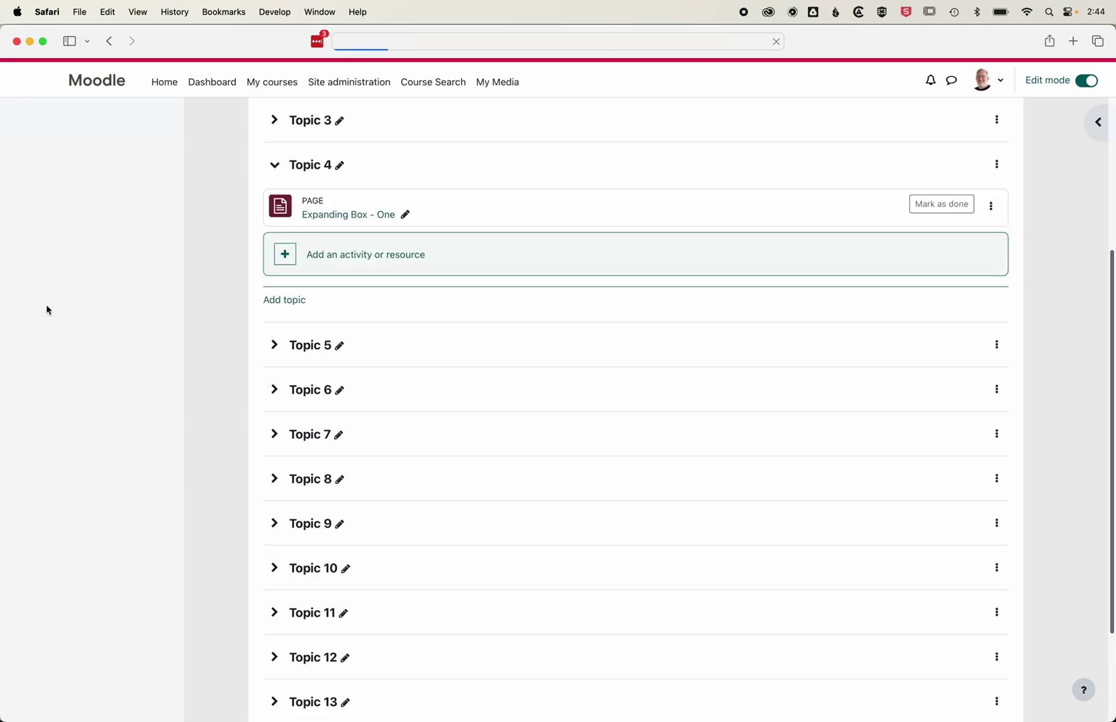
left_click(360, 257)
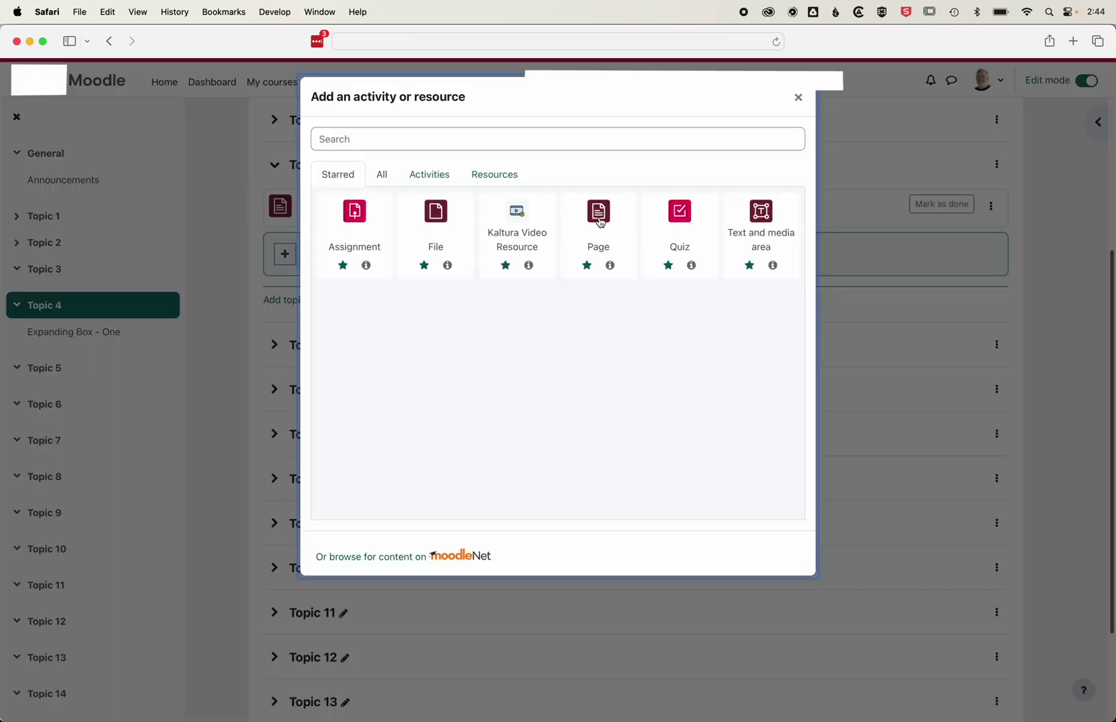
left_click(600, 222)
left_click(489, 318)
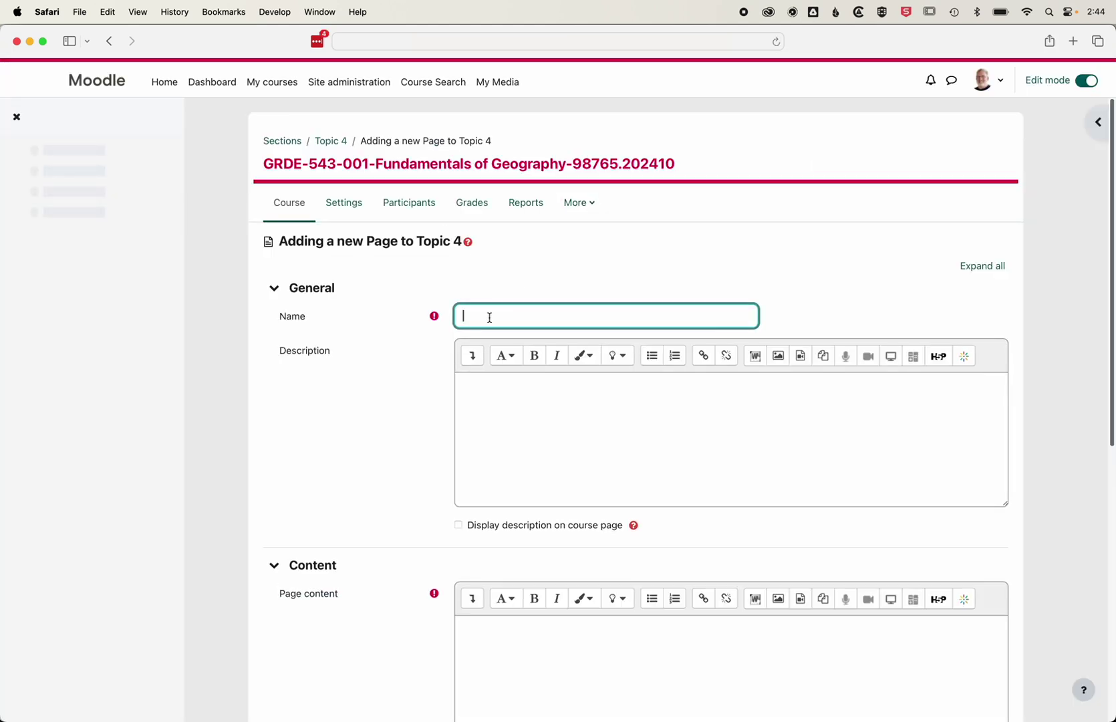
type("Expanding Bo")
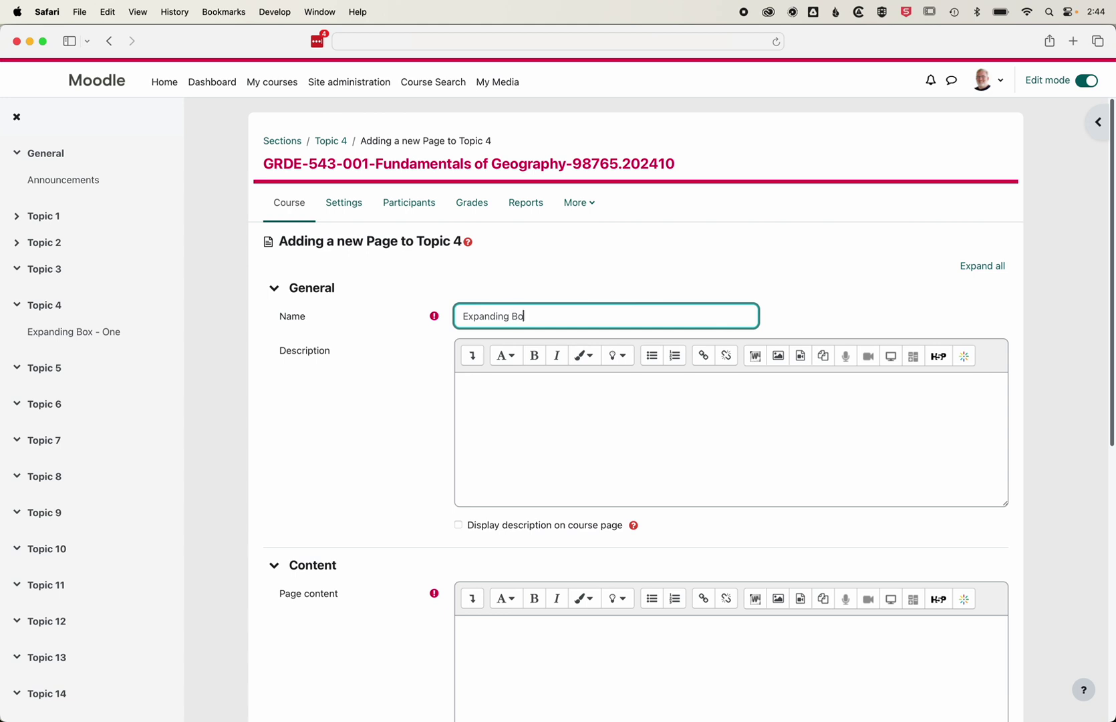
type("xes - 10 Sections")
scroll(484, 563, "down", 5)
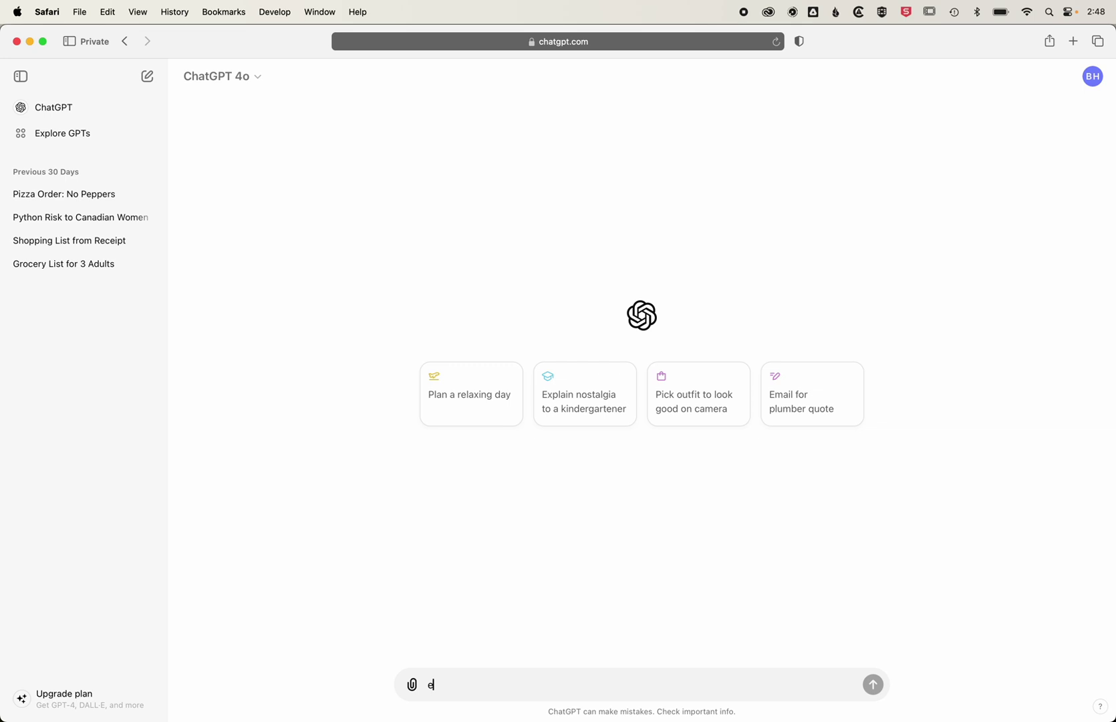
Step: Ask ChatGPT to extend the pasted accordion code into 10 expanding sections and copy the result
type("extend the code below into 10 different expanding sect")
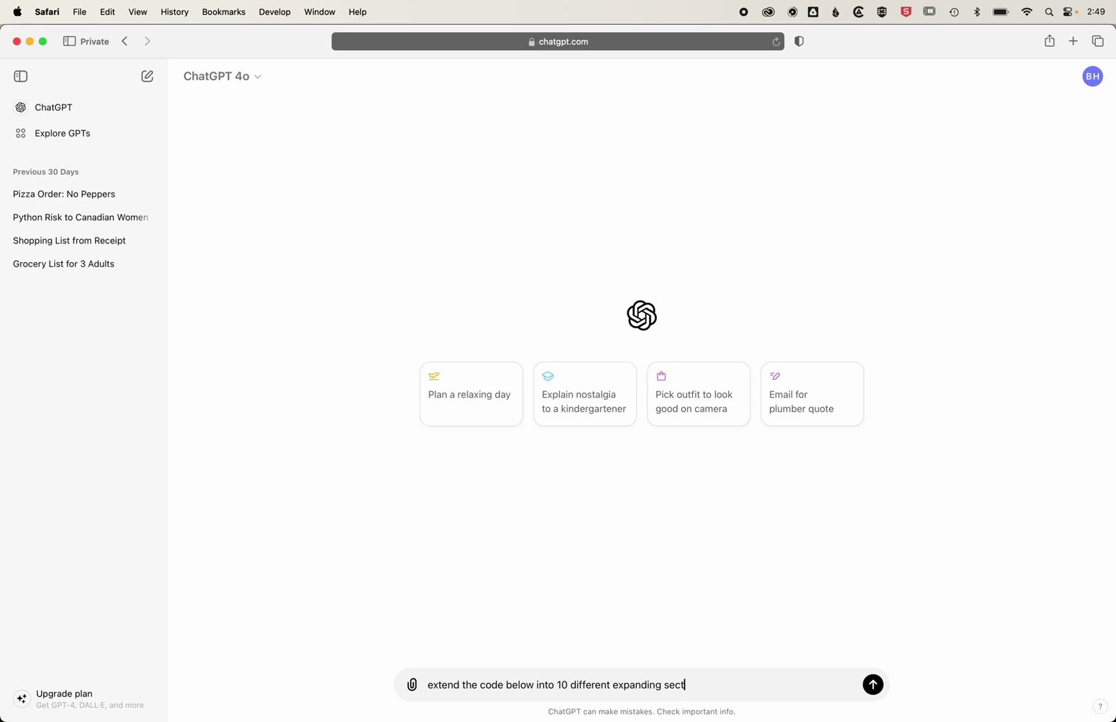
type("ions")
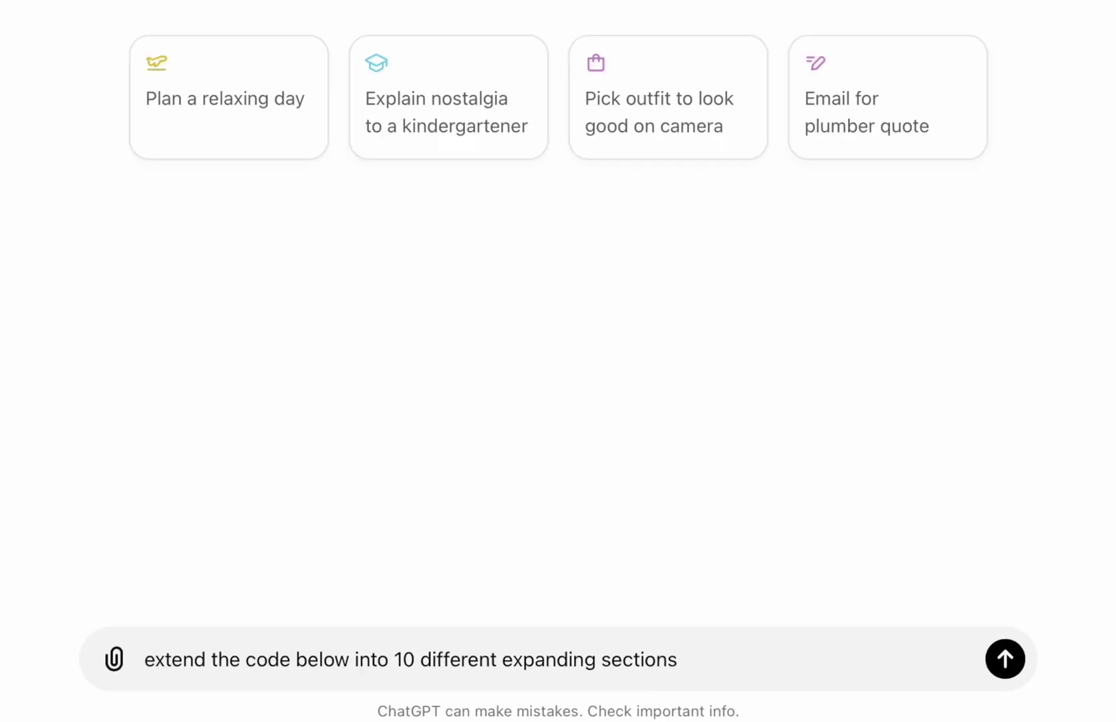
key("shift+Return")
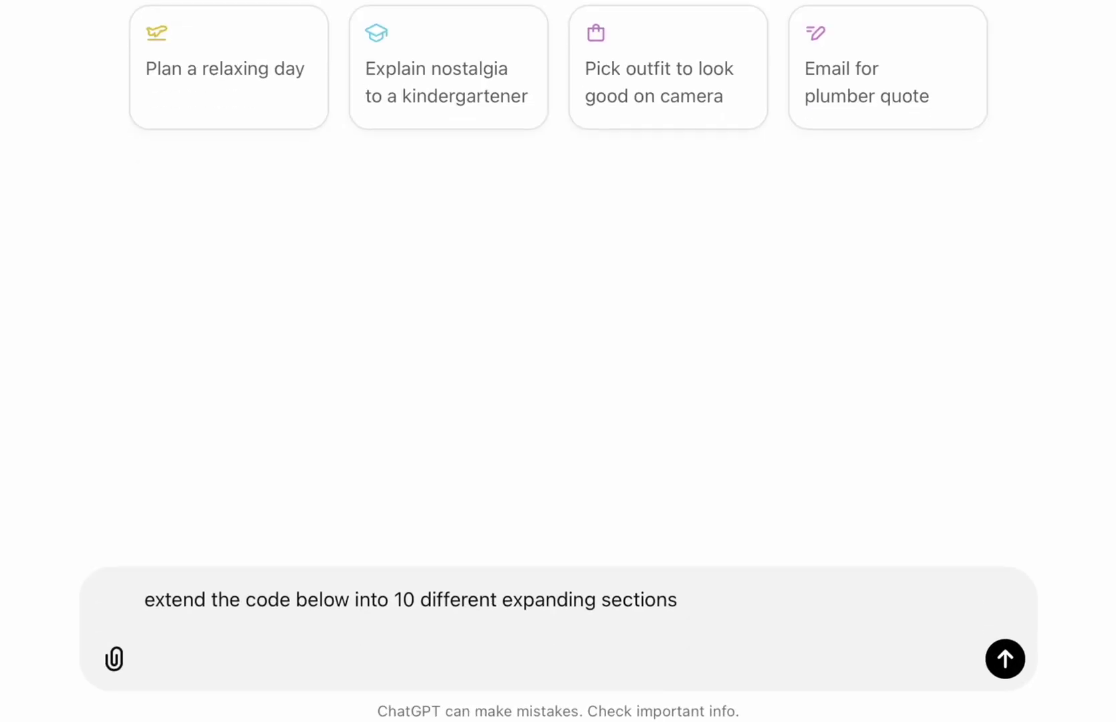
key("super+v")
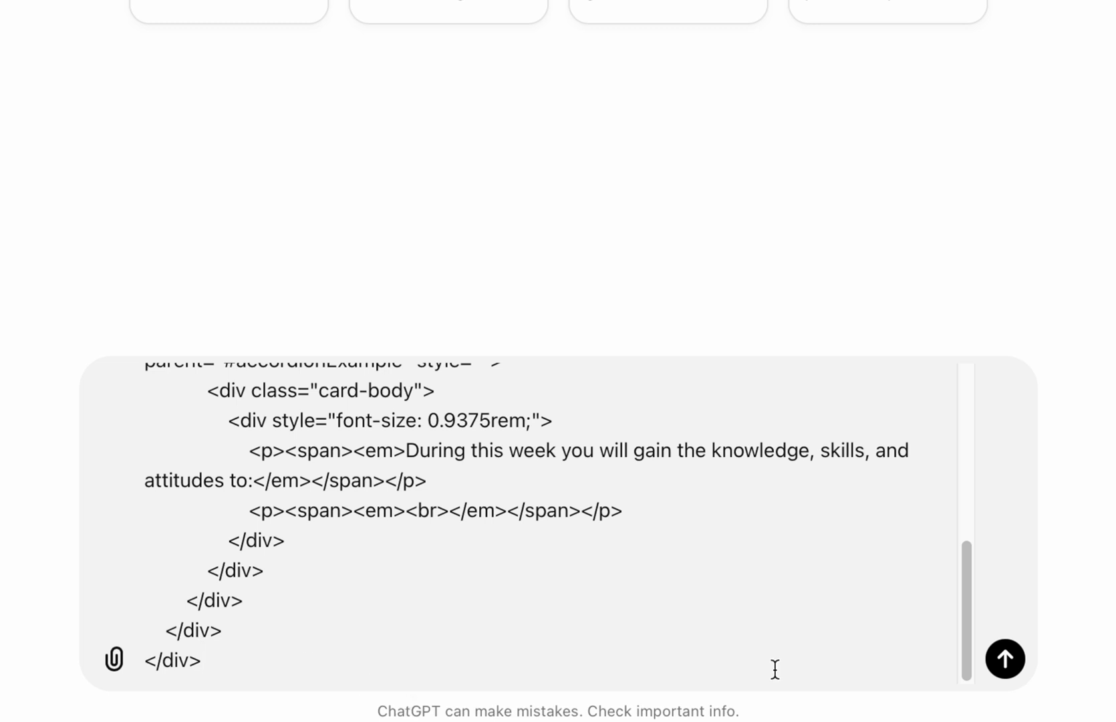
left_click(1006, 665)
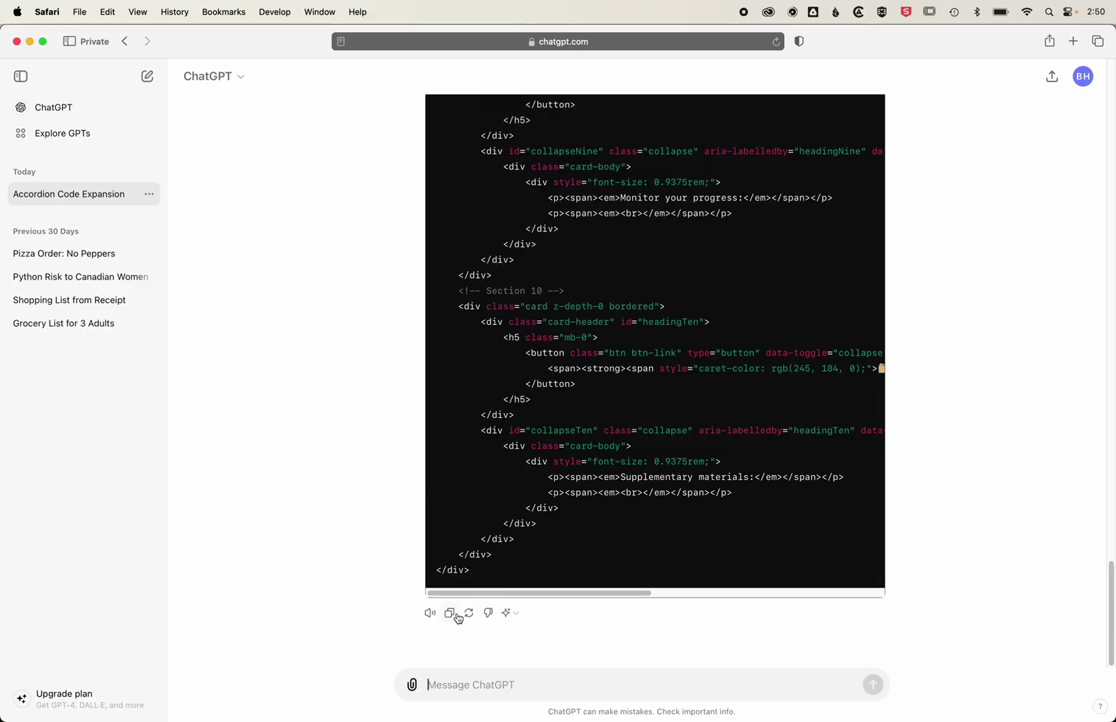
left_click(451, 613)
Step: Replace the new page's HTML source with ChatGPT's ten-section accordion code
key("super+grave")
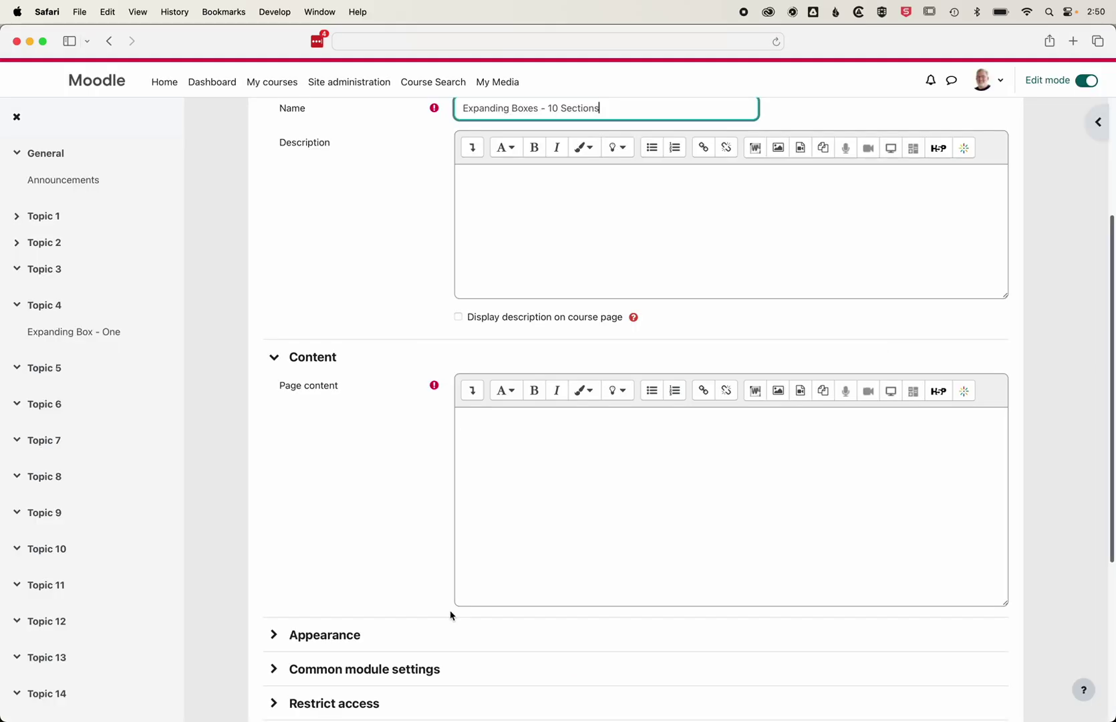
left_click(472, 392)
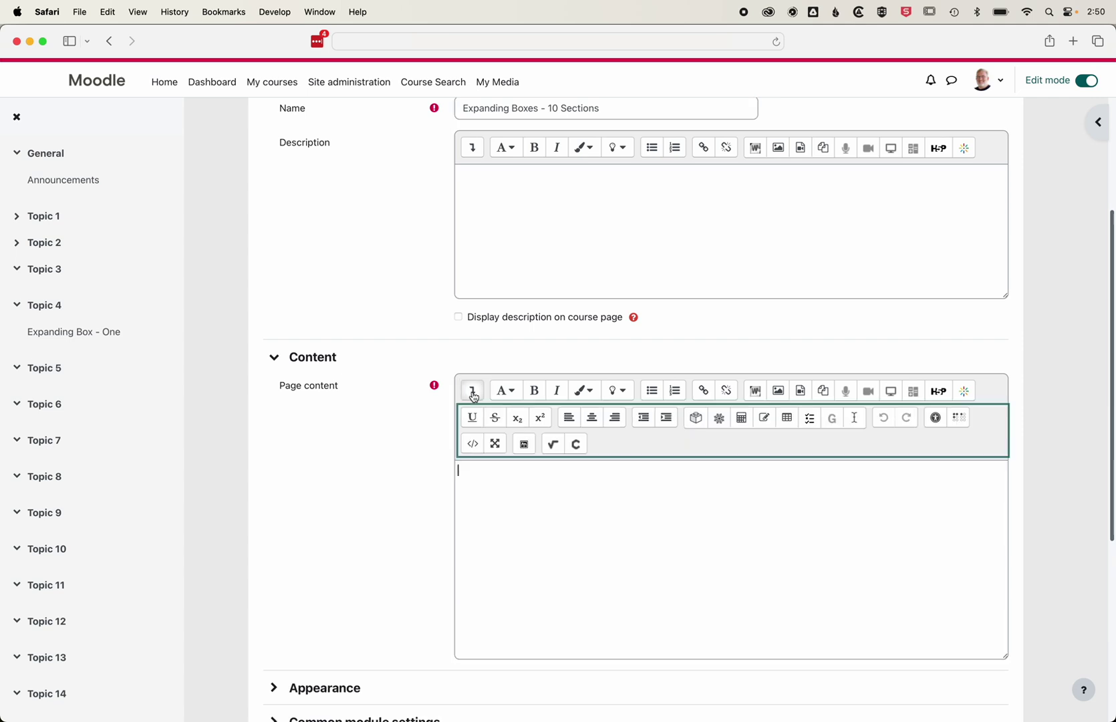
left_click(473, 445)
key("super+a")
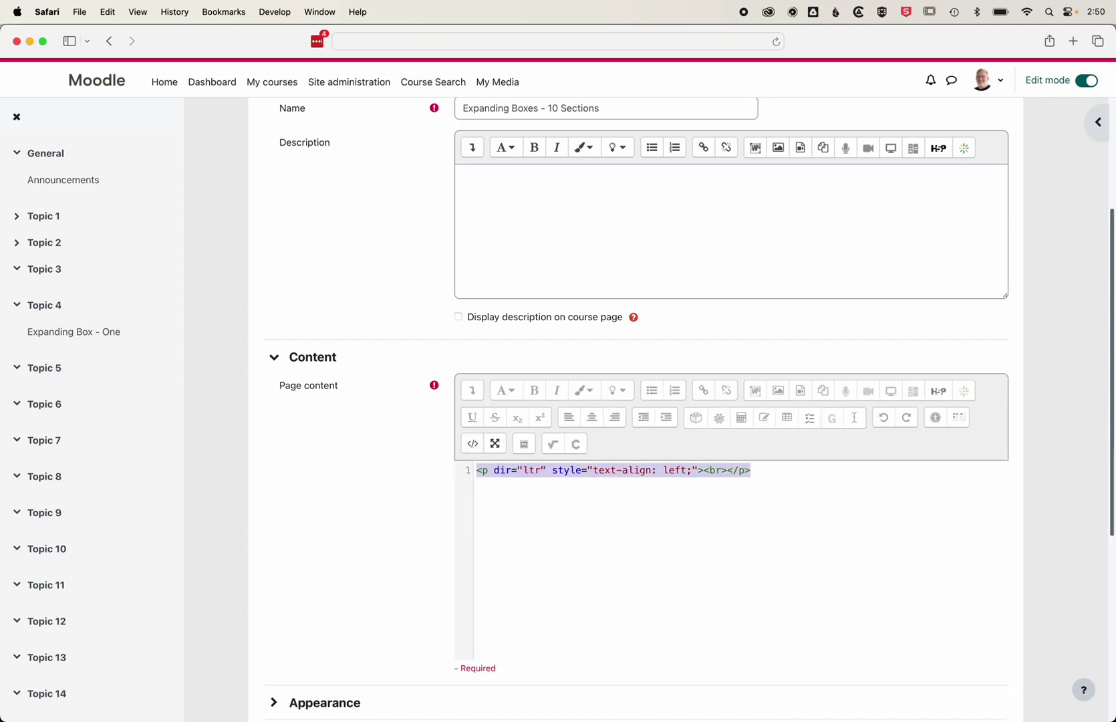
key("BackSpace")
key("super+v")
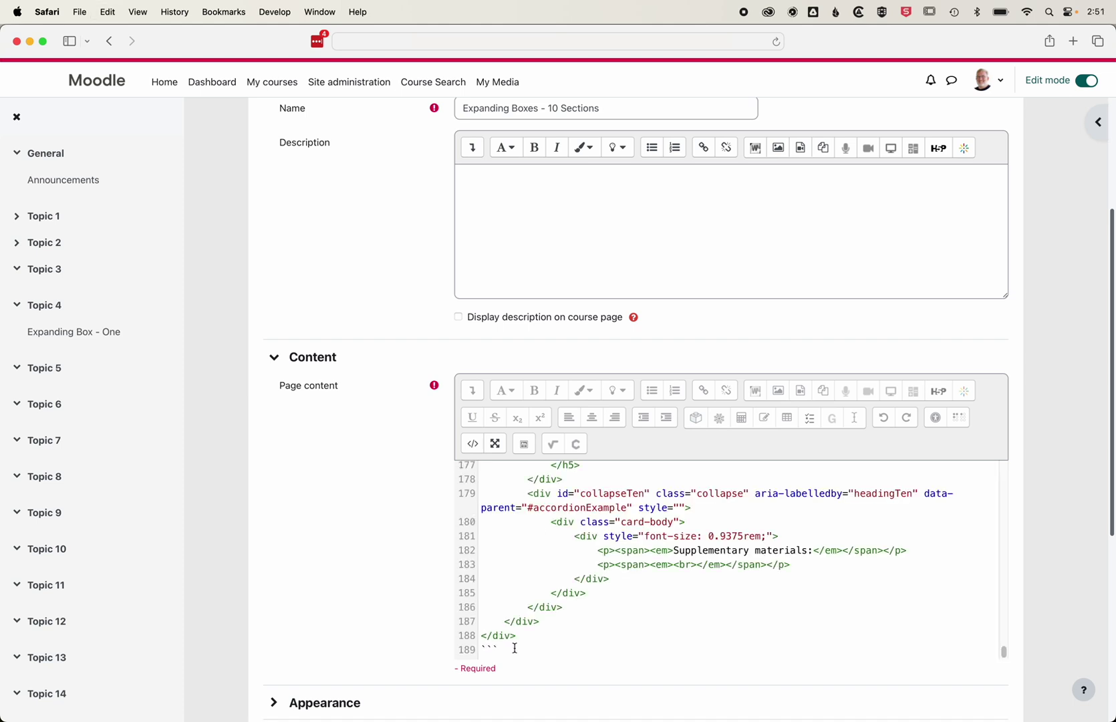
Step: Delete ChatGPT's leftover intro text and code-fence backticks from the source
left_click_drag(503, 650, 477, 654)
key("BackSpace")
key("BackSpace")
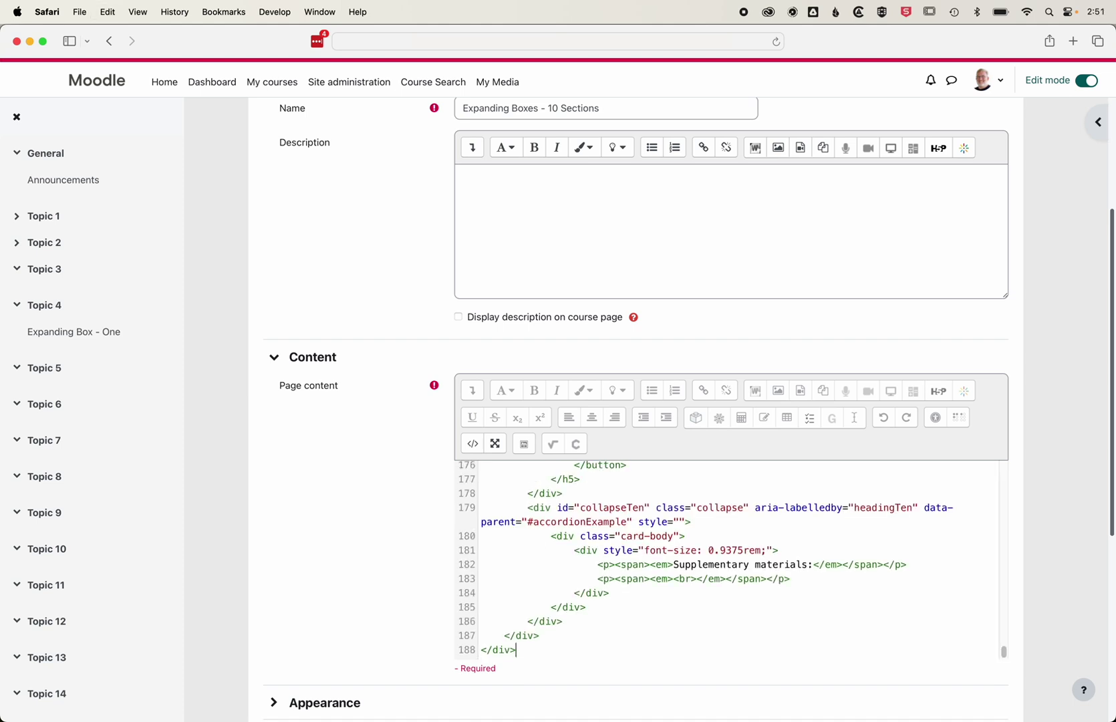
scroll(518, 559, "up", 20)
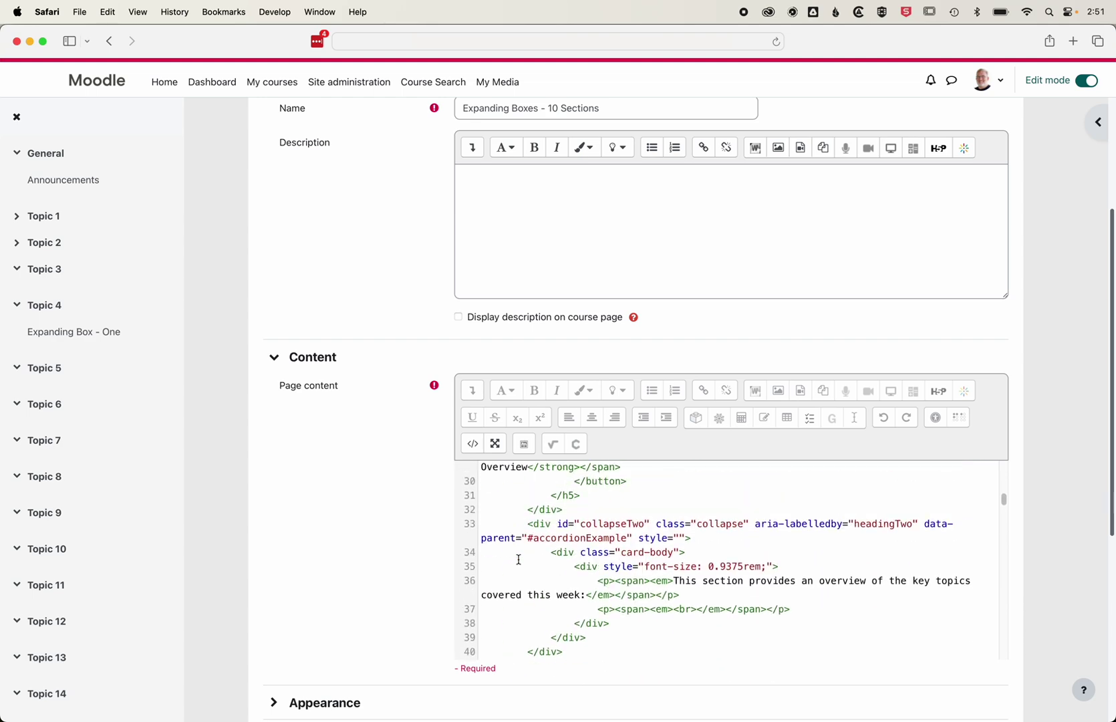
left_click_drag(527, 492, 474, 471)
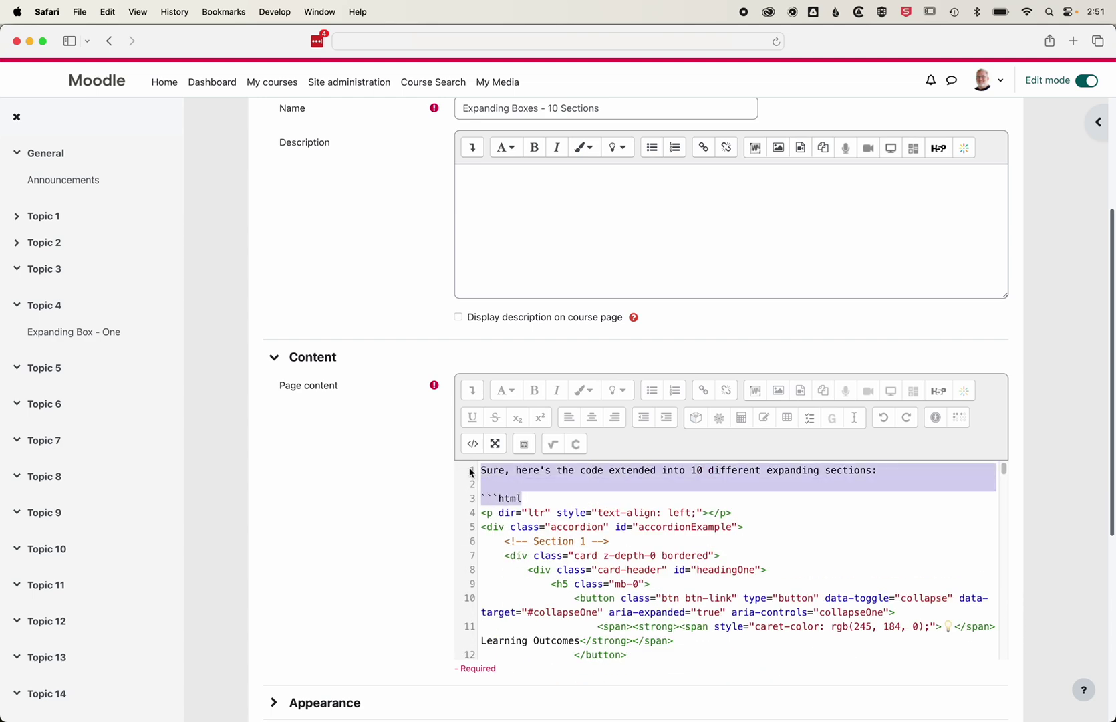
key("BackSpace")
key("Delete")
left_click(473, 444)
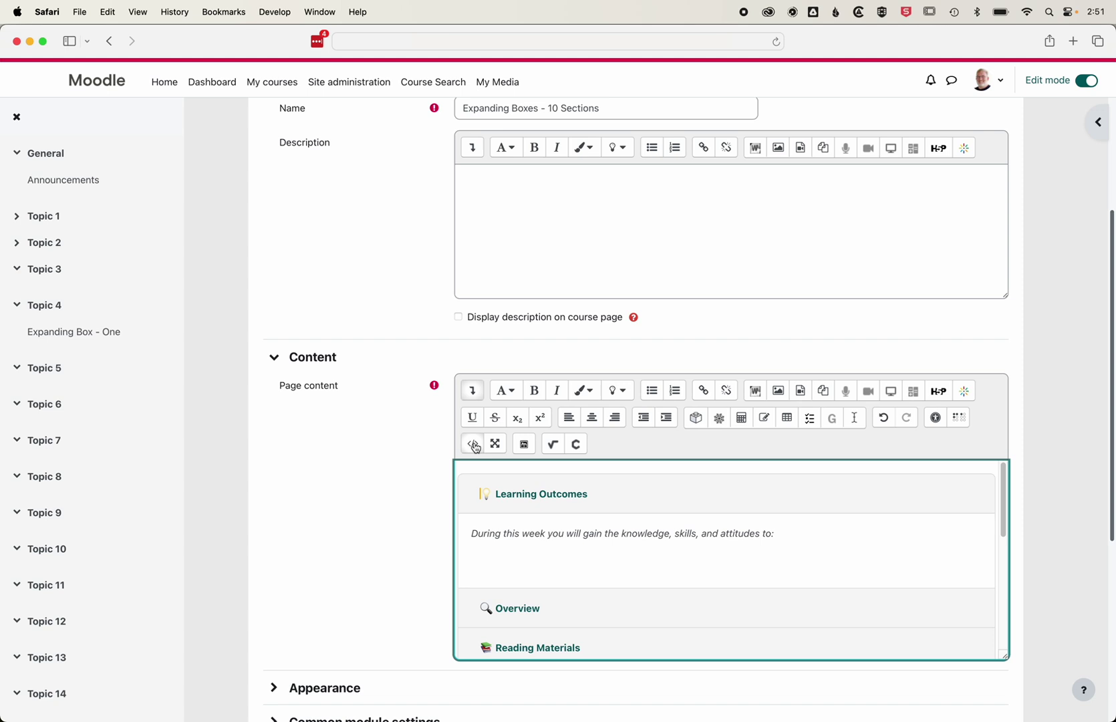
Step: Test the Group Activities, Quizzes, Schedule and Key Concepts boxes, then scroll to Save
scroll(526, 504, "down", 5)
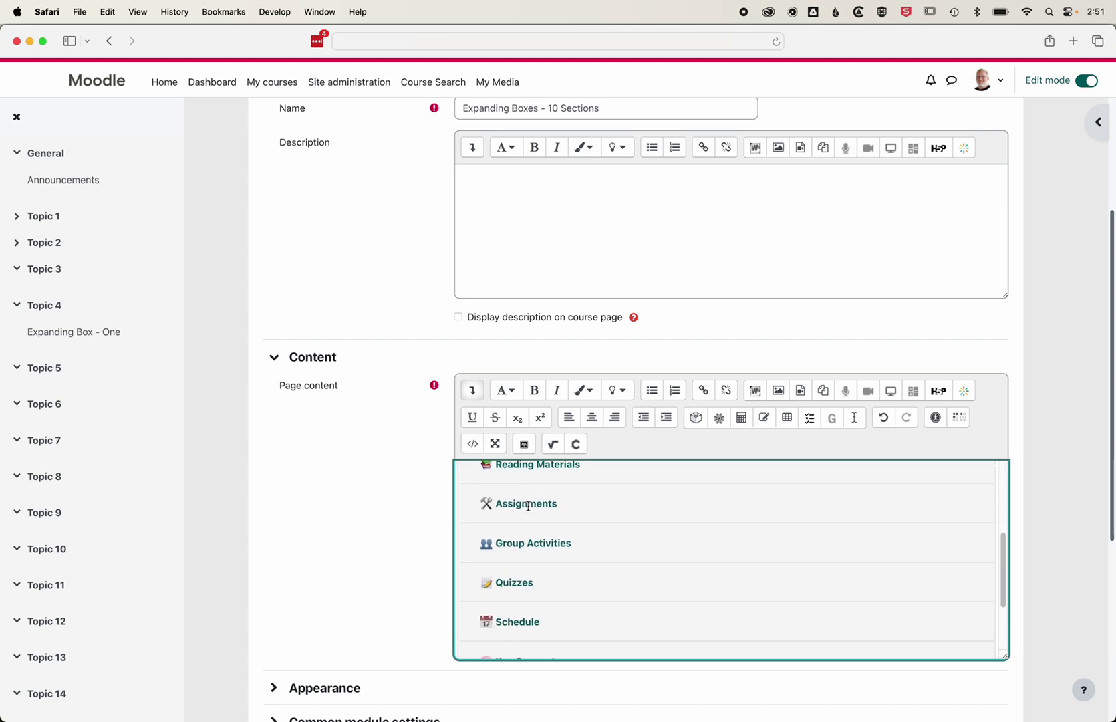
left_click(528, 528)
left_click(514, 565)
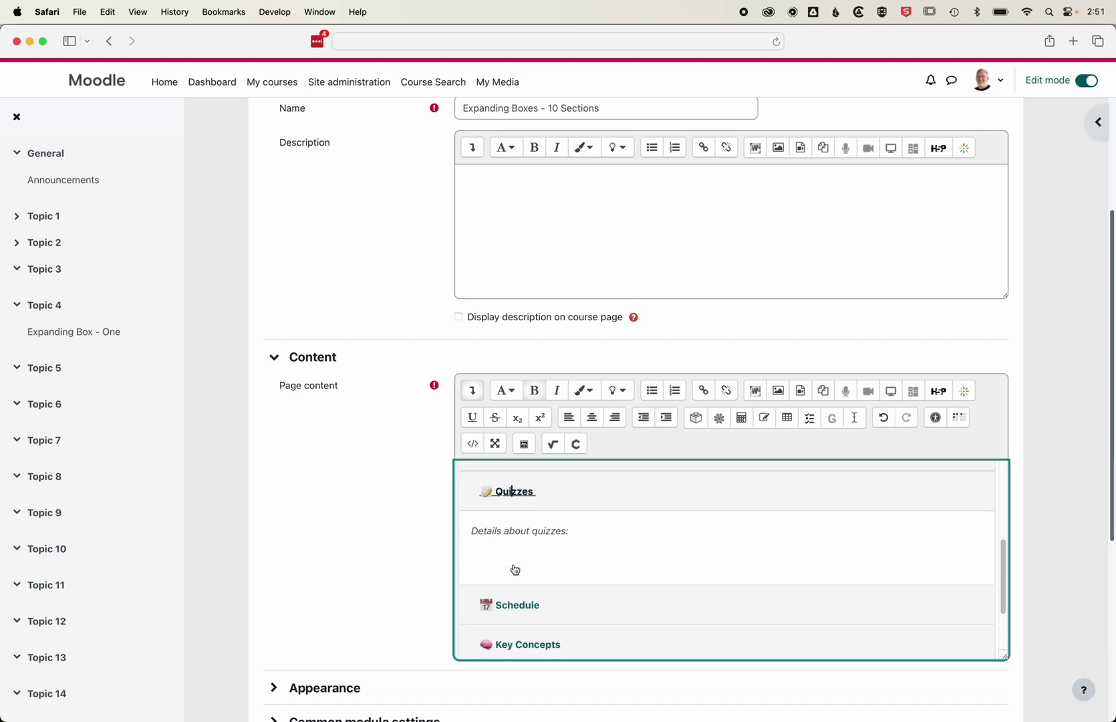
left_click(519, 613)
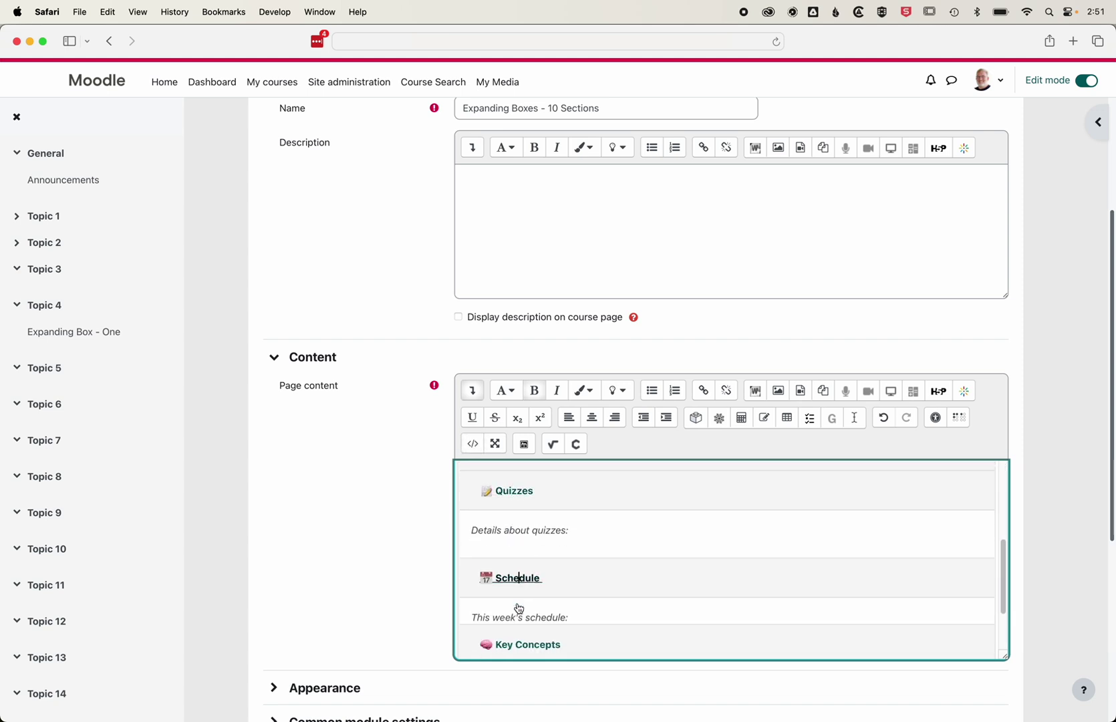
left_click(522, 645)
scroll(524, 641, "down", 2)
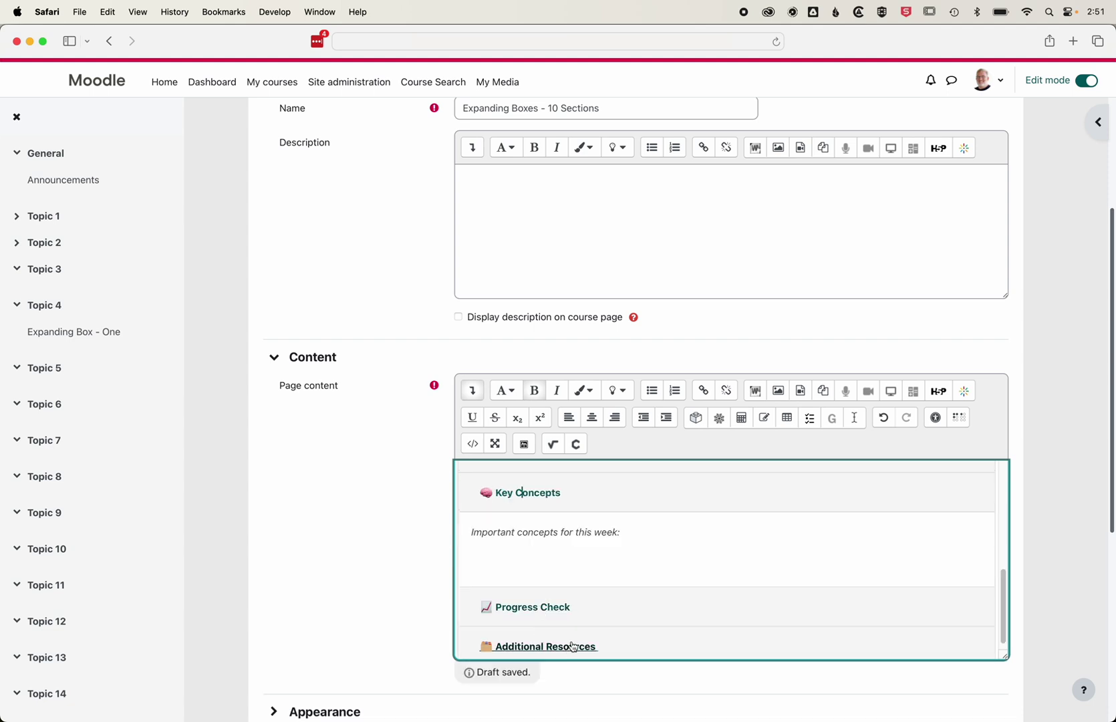
scroll(540, 616, "down", 1)
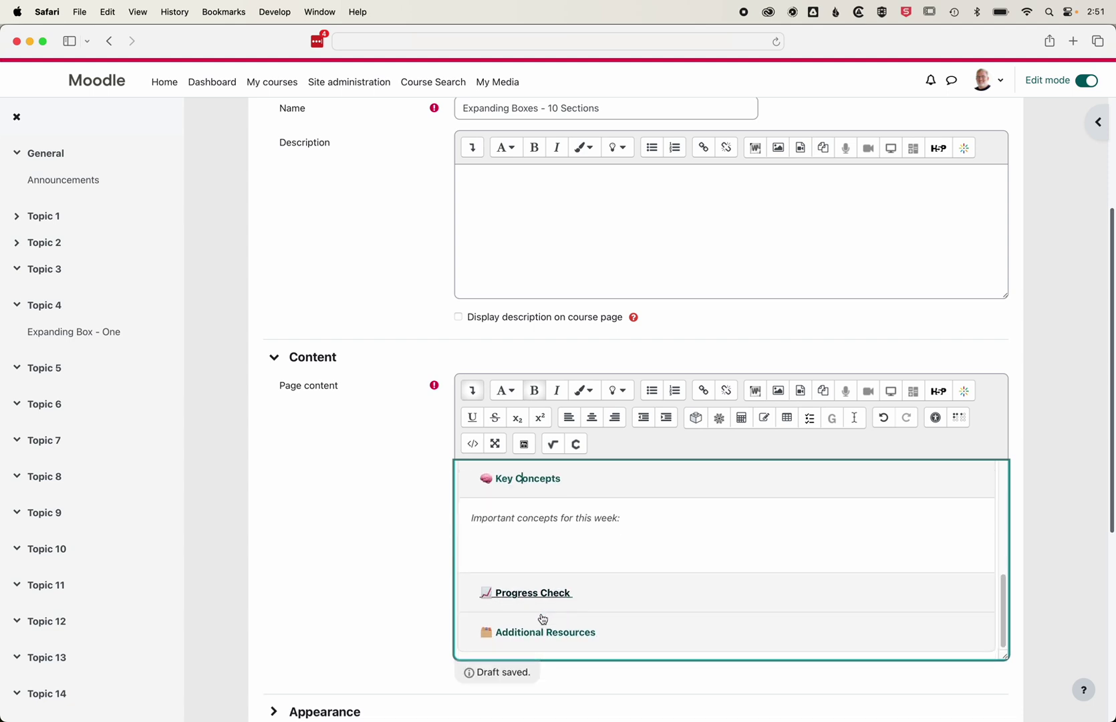
scroll(1043, 549, "down", 5)
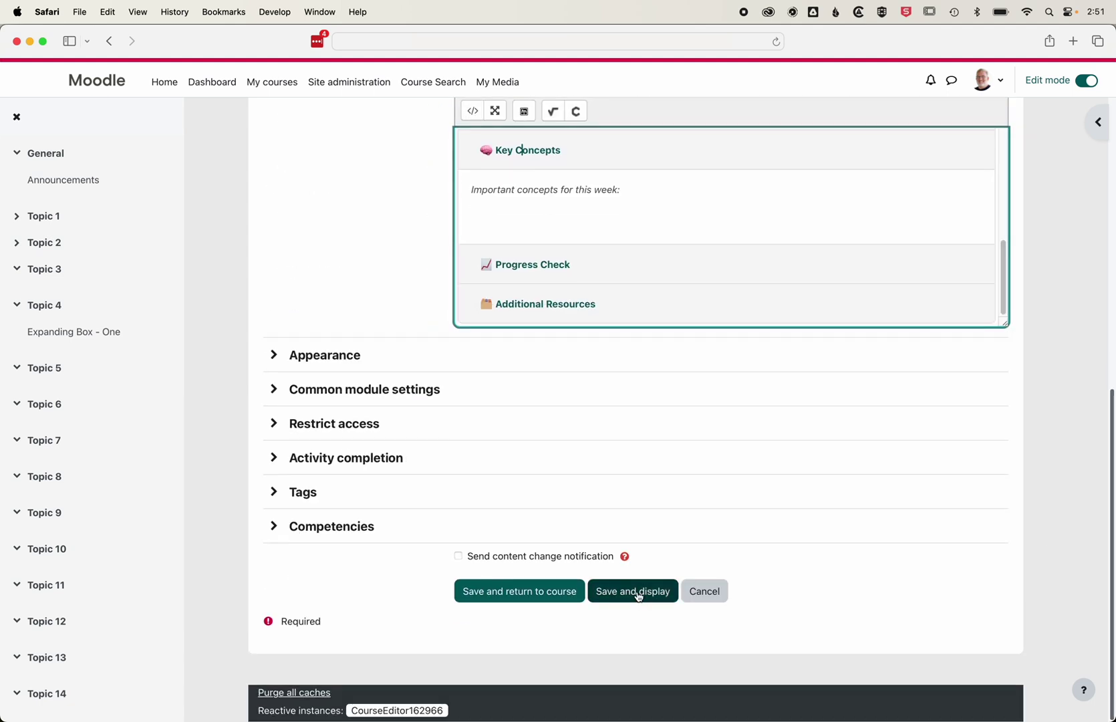
left_click(639, 592)
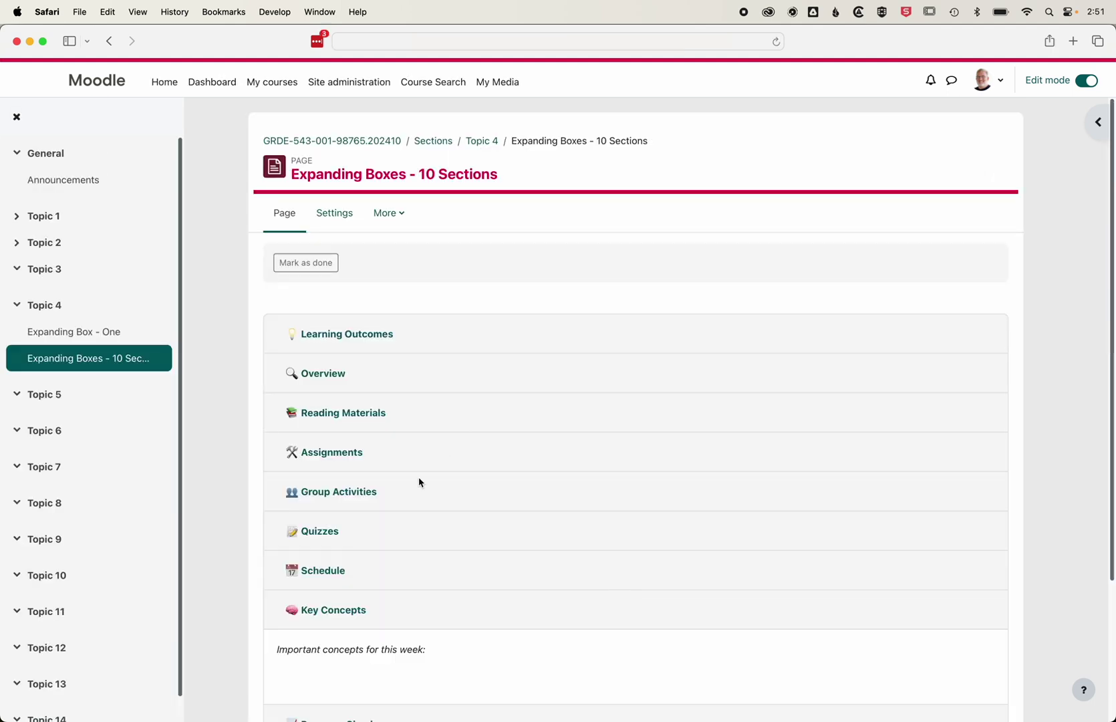
scroll(419, 482, "down", 5)
scroll(419, 482, "up", 3)
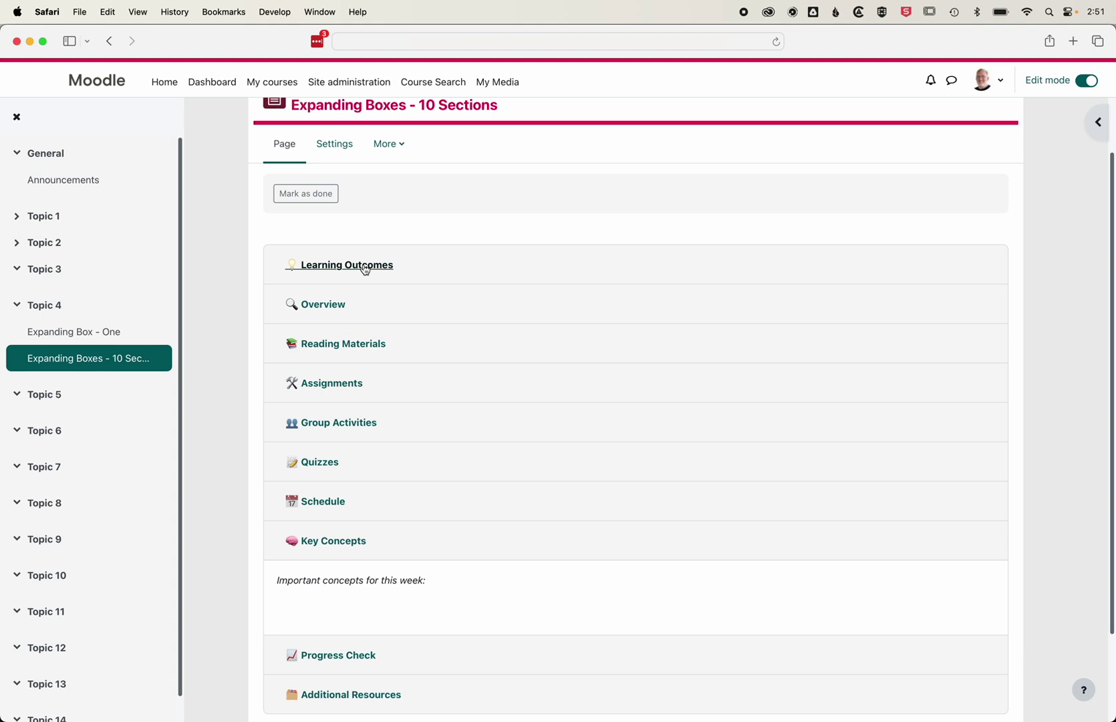
left_click(365, 268)
left_click(361, 266)
left_click(336, 344)
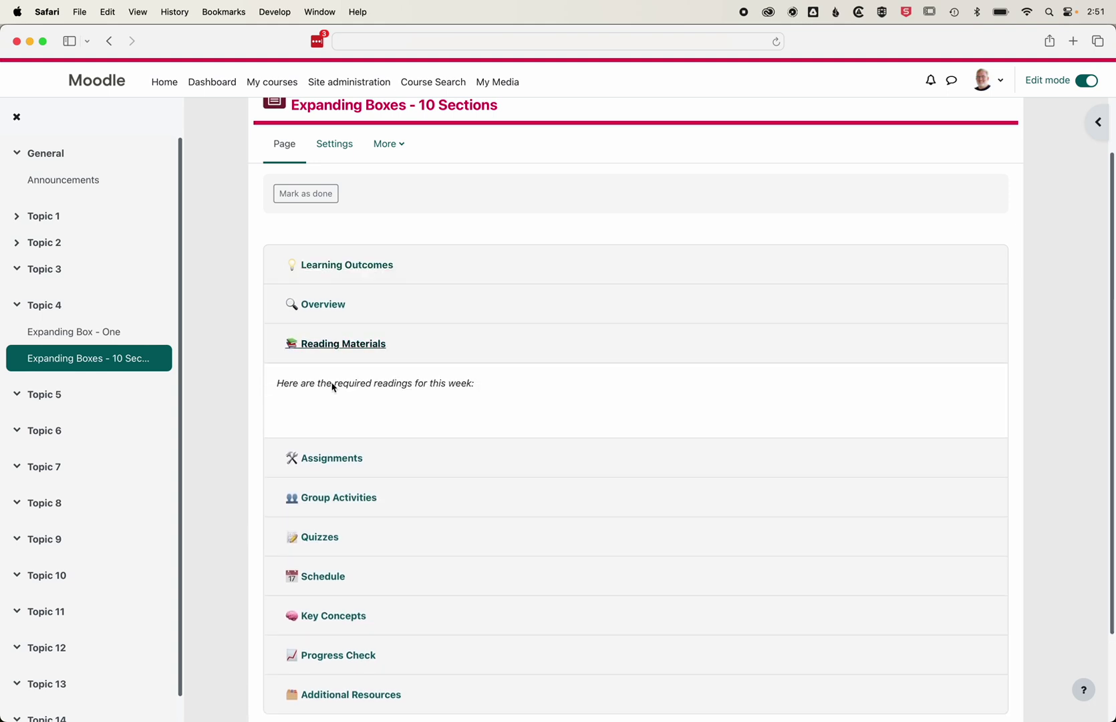
left_click(336, 460)
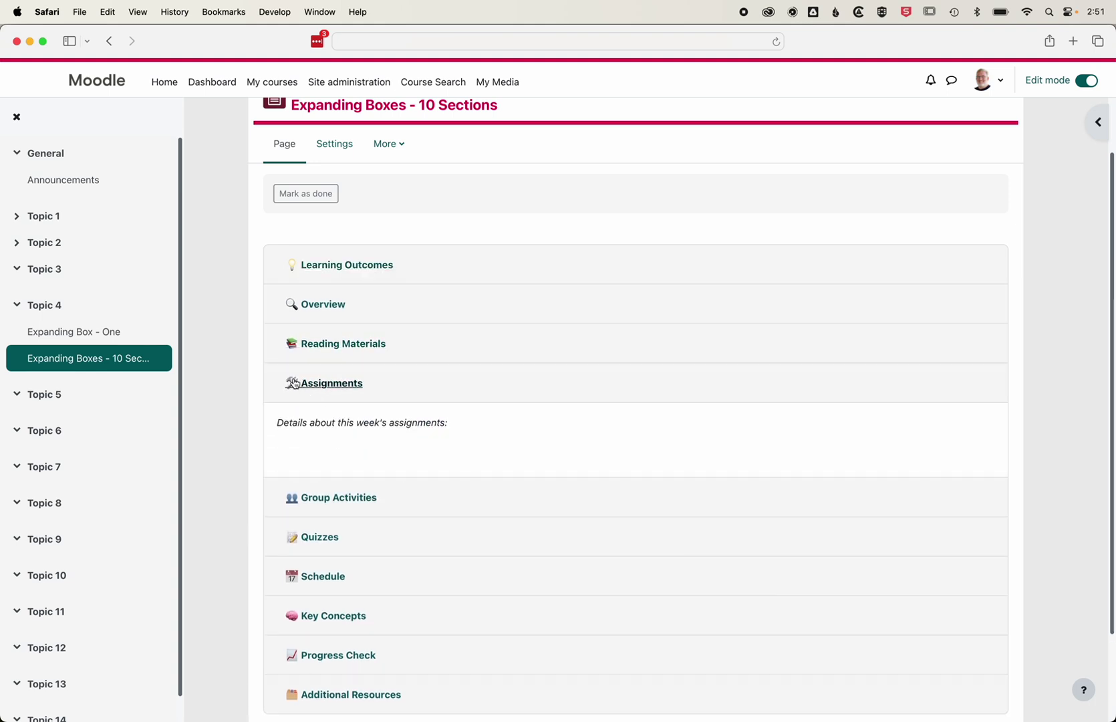
left_click(310, 497)
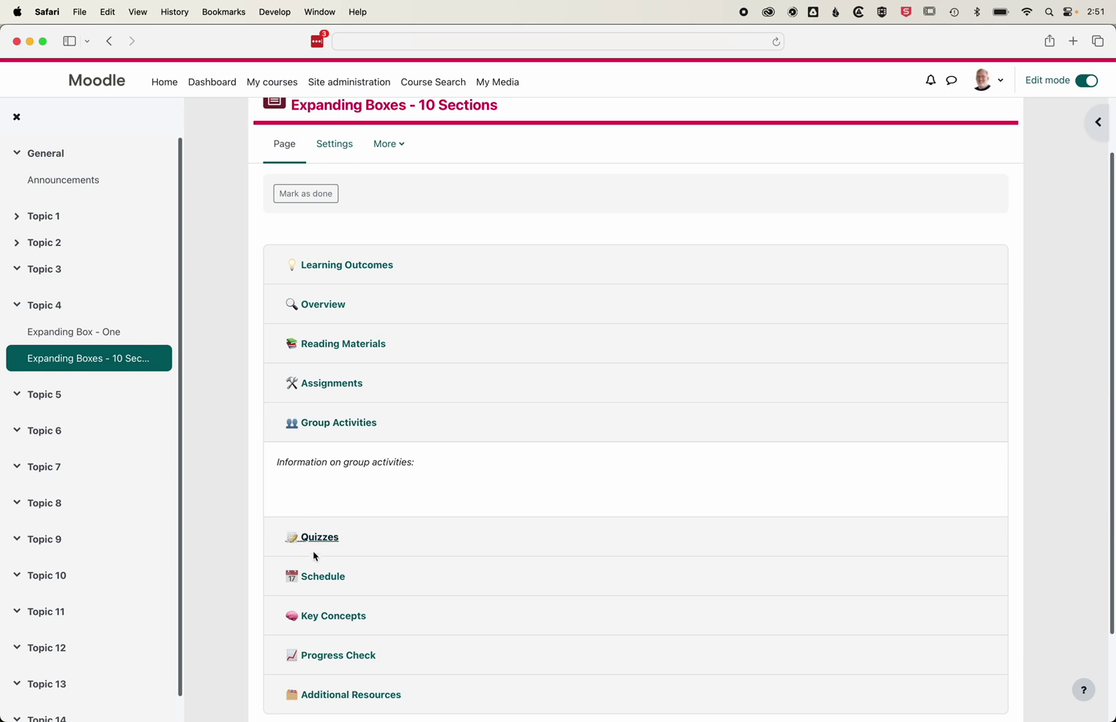
left_click(316, 578)
left_click(325, 616)
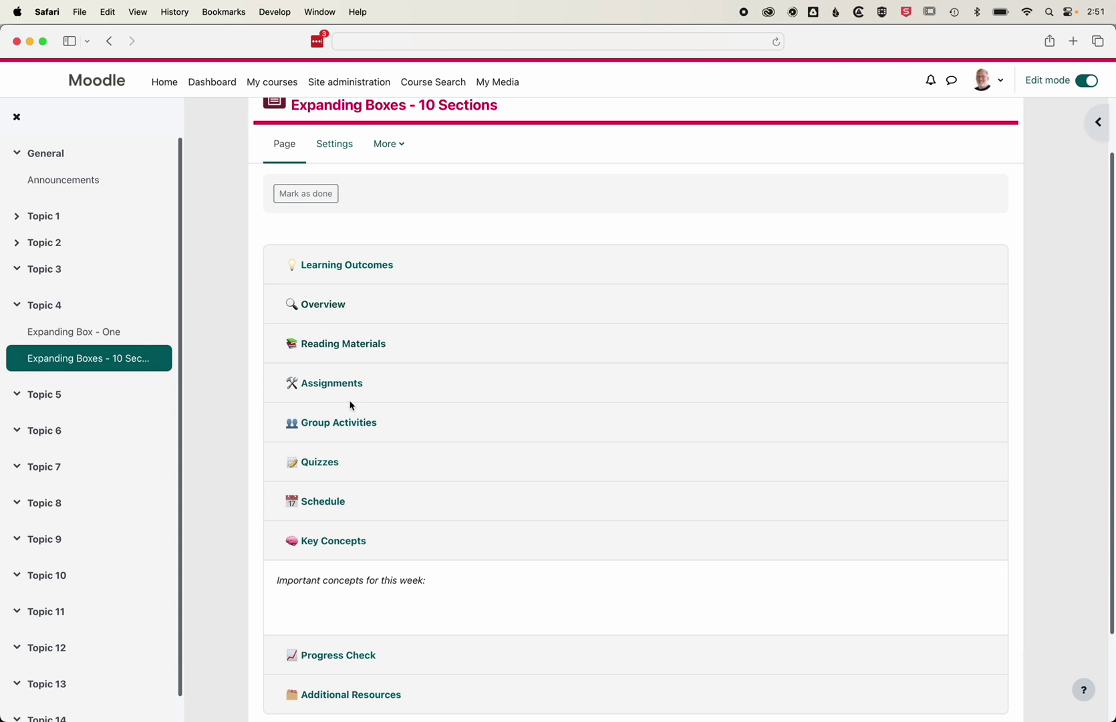
scroll(346, 541, "down", 4)
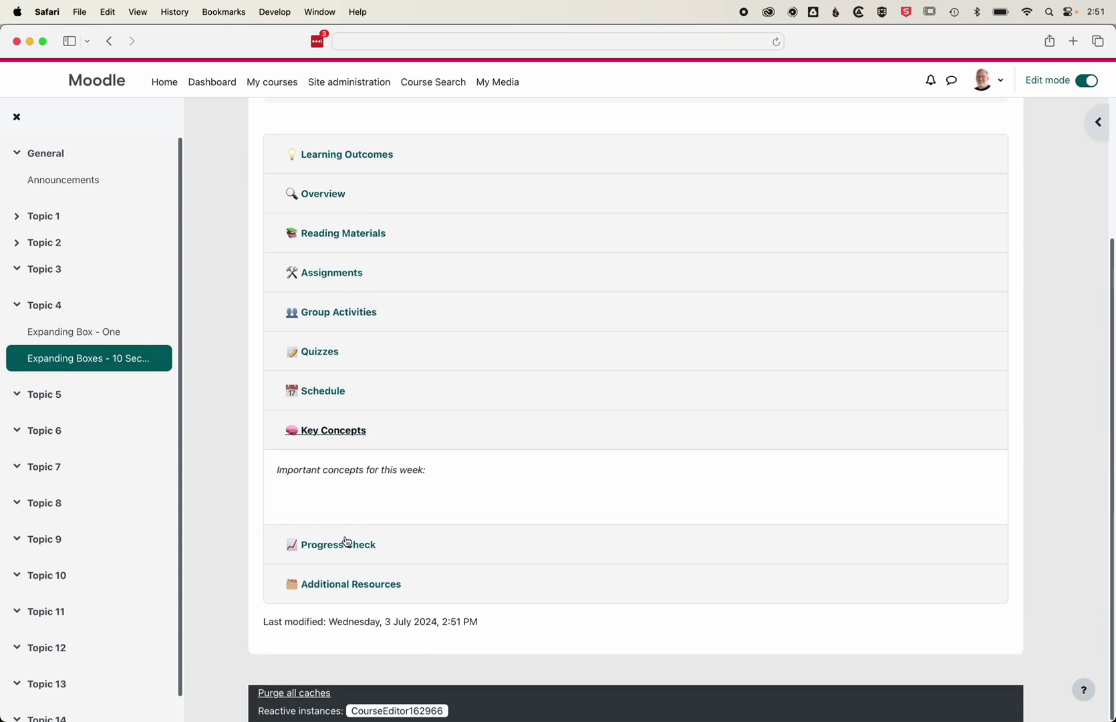
scroll(228, 336, "up", 4)
scroll(227, 335, "down", 1)
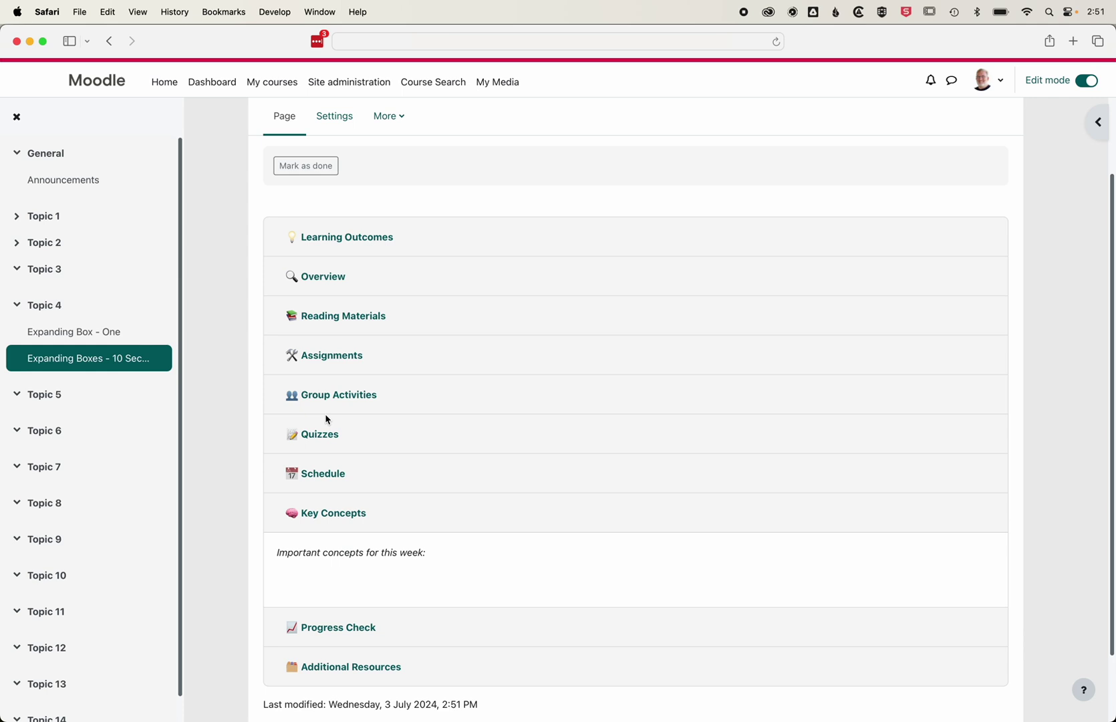
Step: Ask ChatGPT for a similar accordion with 5 sections of two subsections each
key("super+grave")
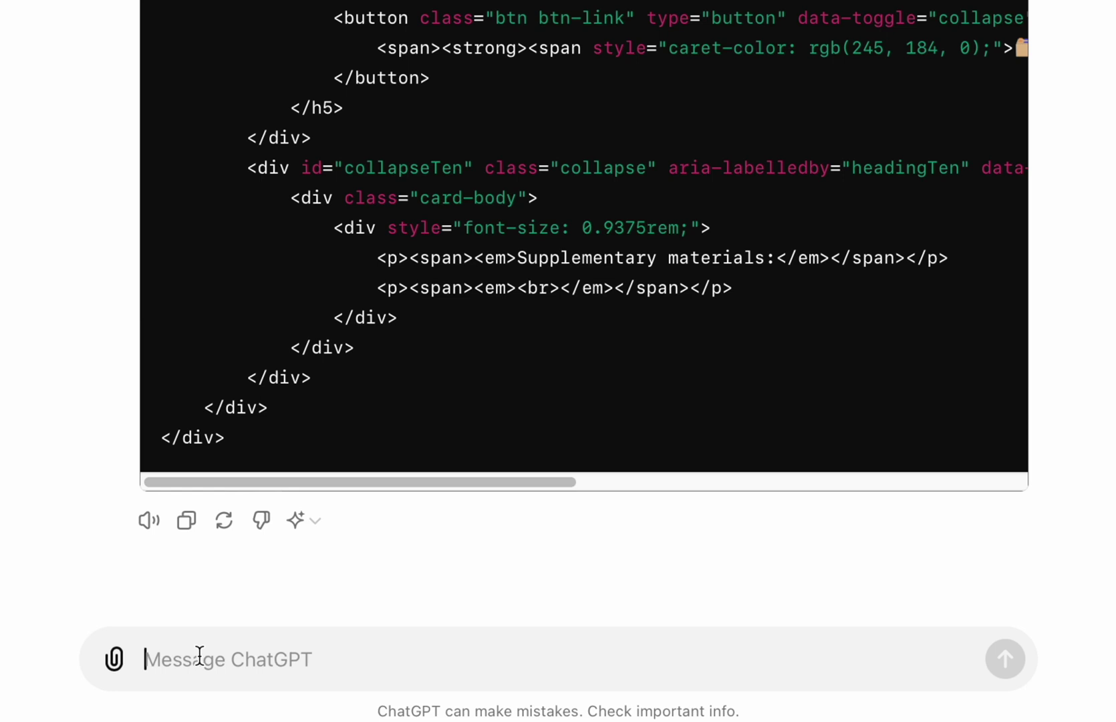
type("create something similar with 5 sections that have two subsections ")
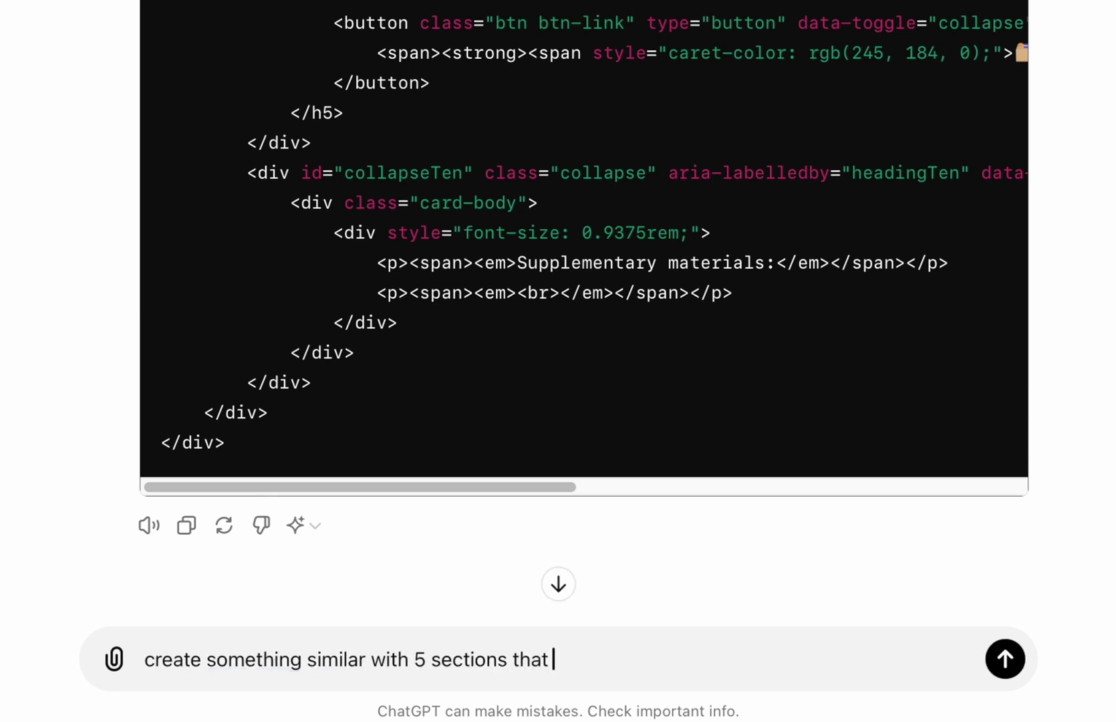
type("each")
key("Return")
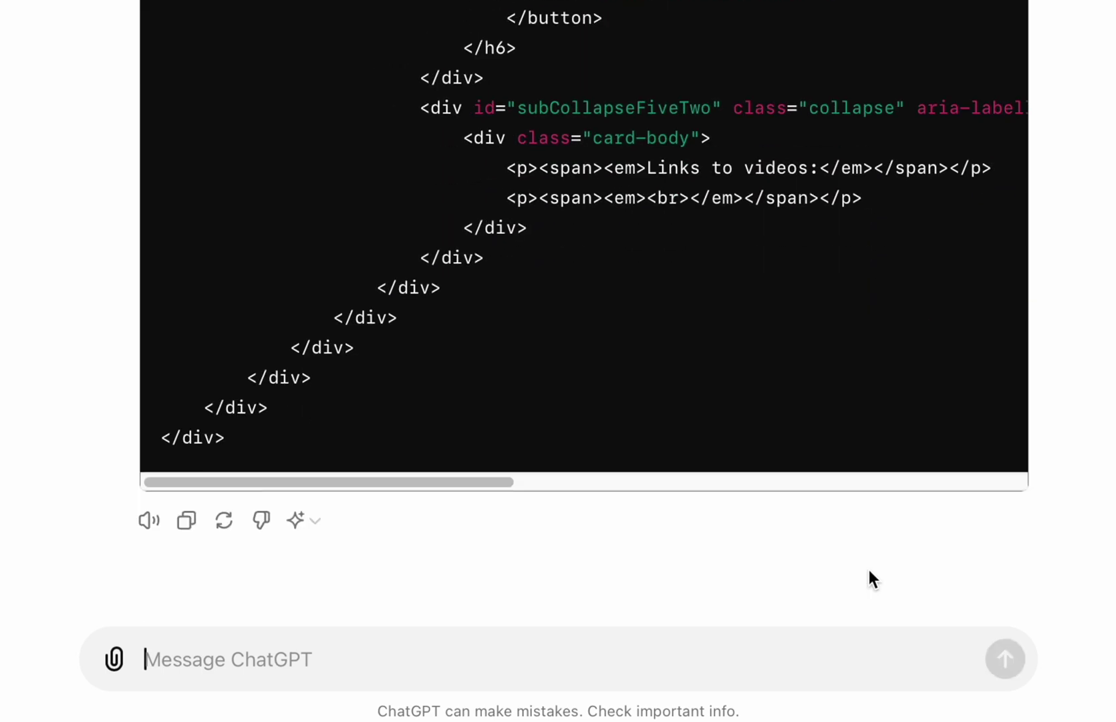
Step: Copy ChatGPT's generated accordion code and switch back to Moodle
scroll(737, 109, "up", 10)
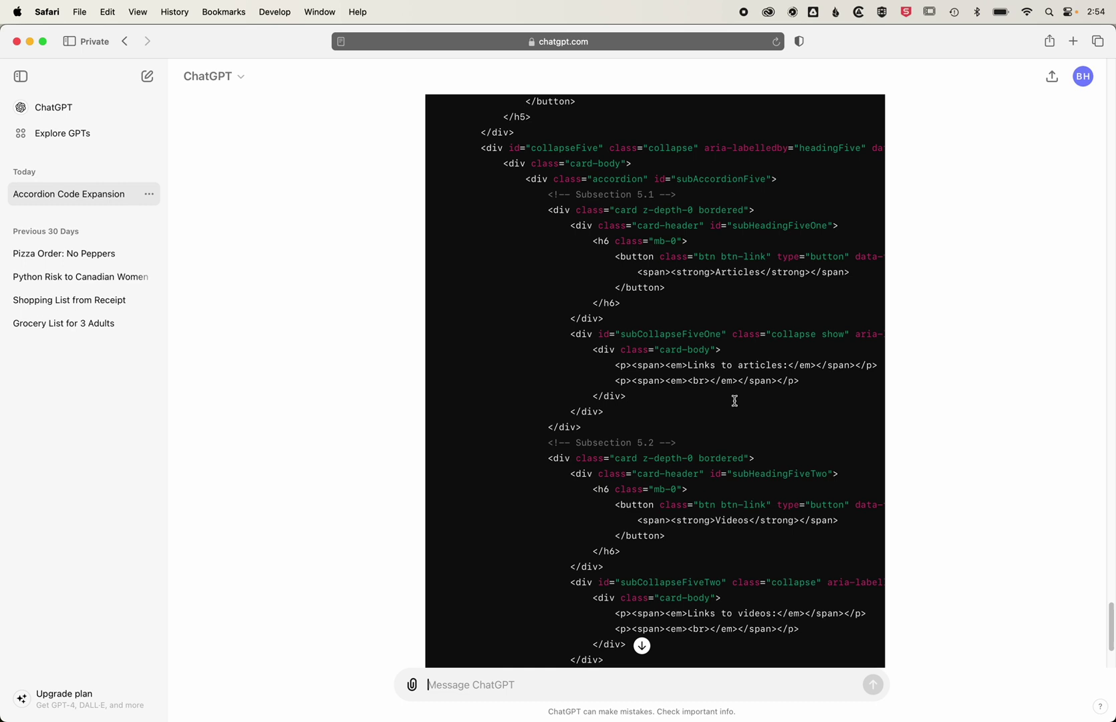
scroll(622, 393, "up", 2)
scroll(620, 398, "down", 10)
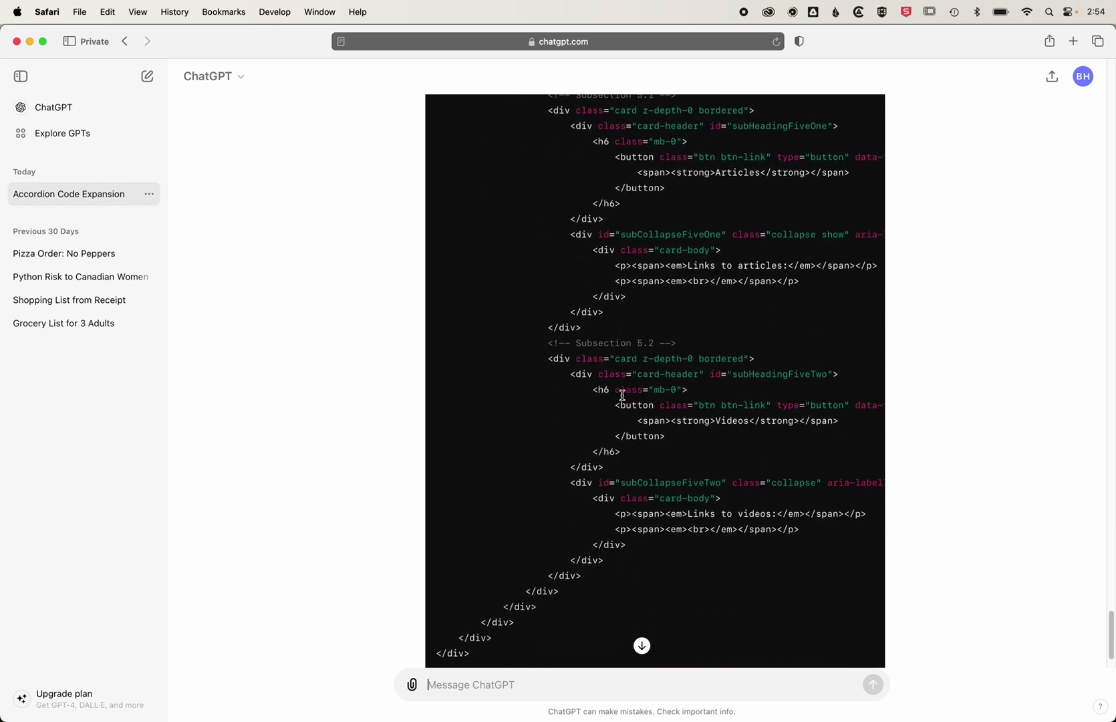
left_click(450, 656)
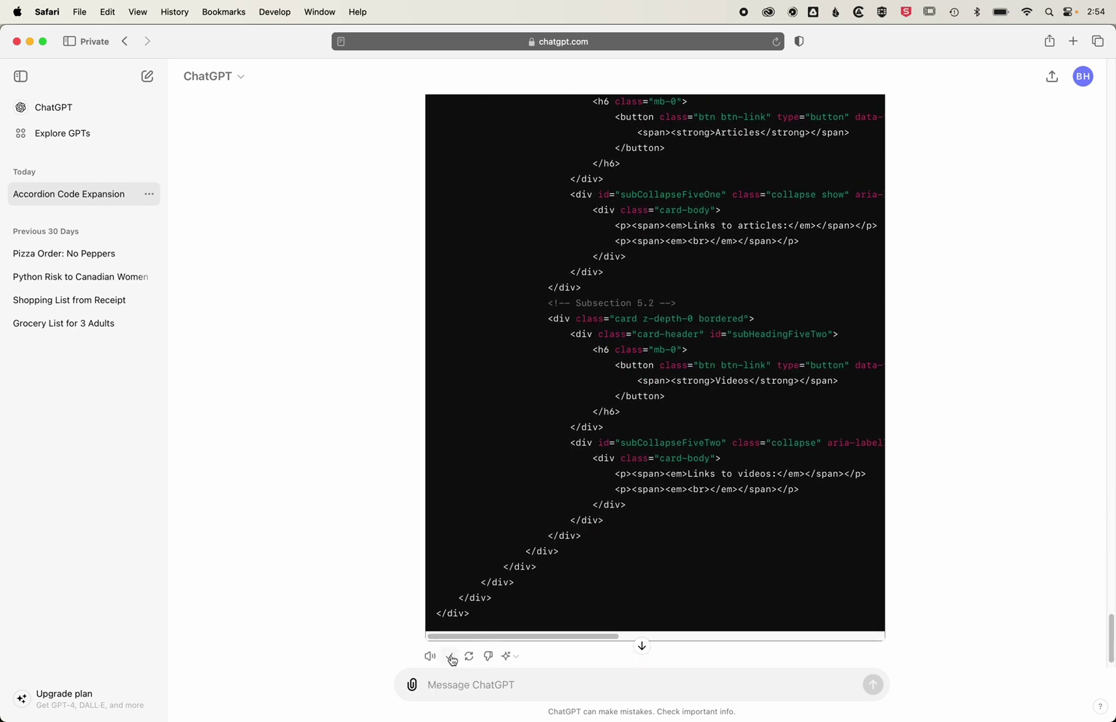
key("super+grave")
scroll(361, 301, "up", 2)
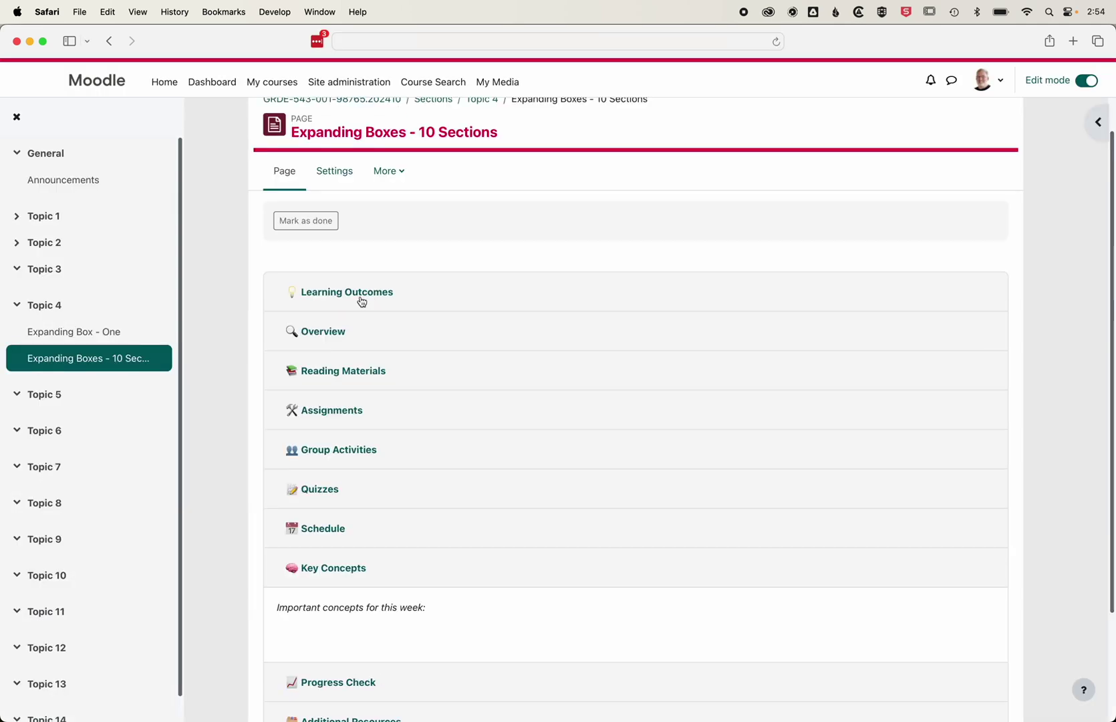
Step: Add a Page to Topic 4 titled 'Collapsing Topics - 5 Section with Subsections'
left_click(52, 311)
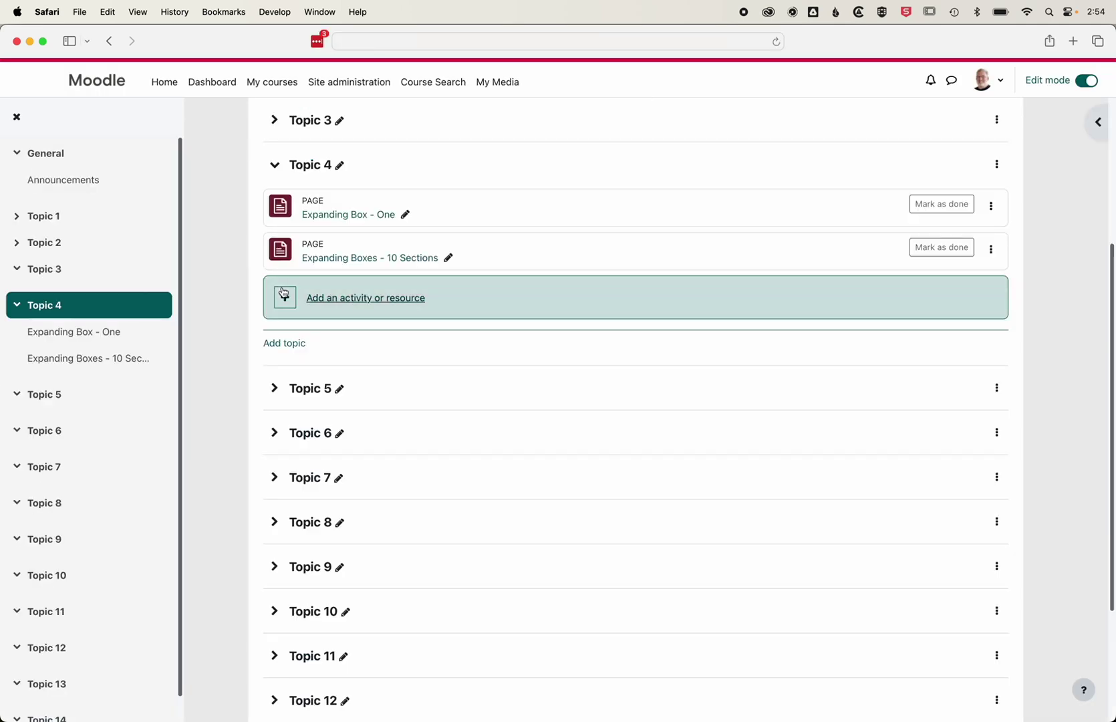
left_click(366, 301)
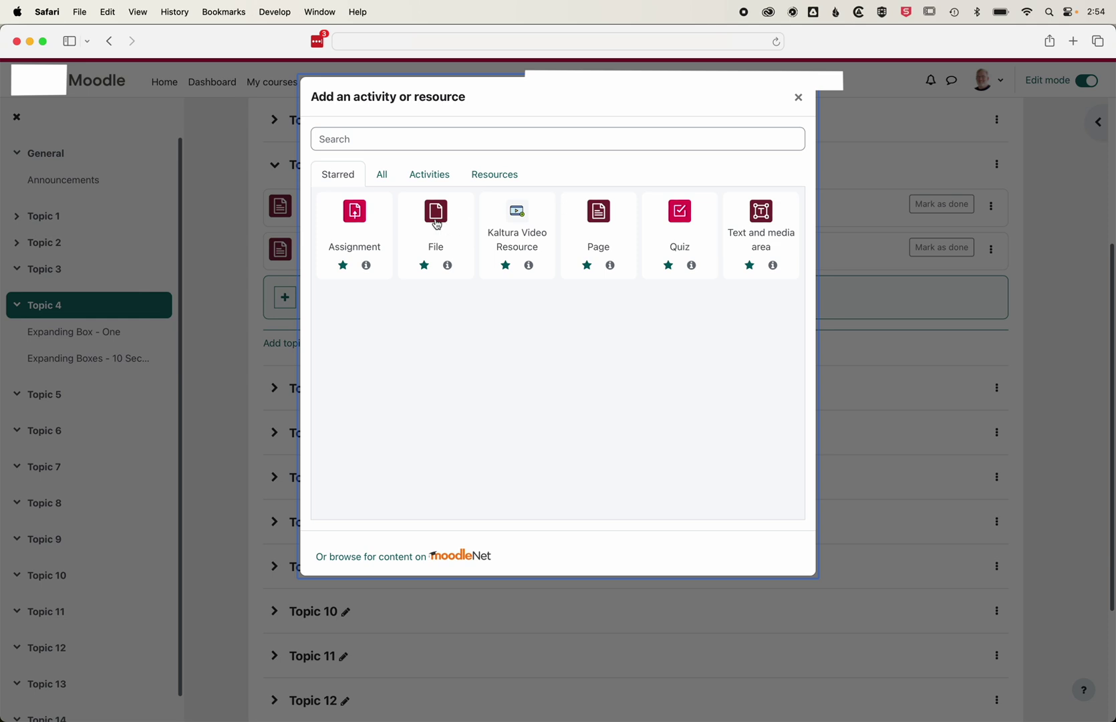
left_click(622, 222)
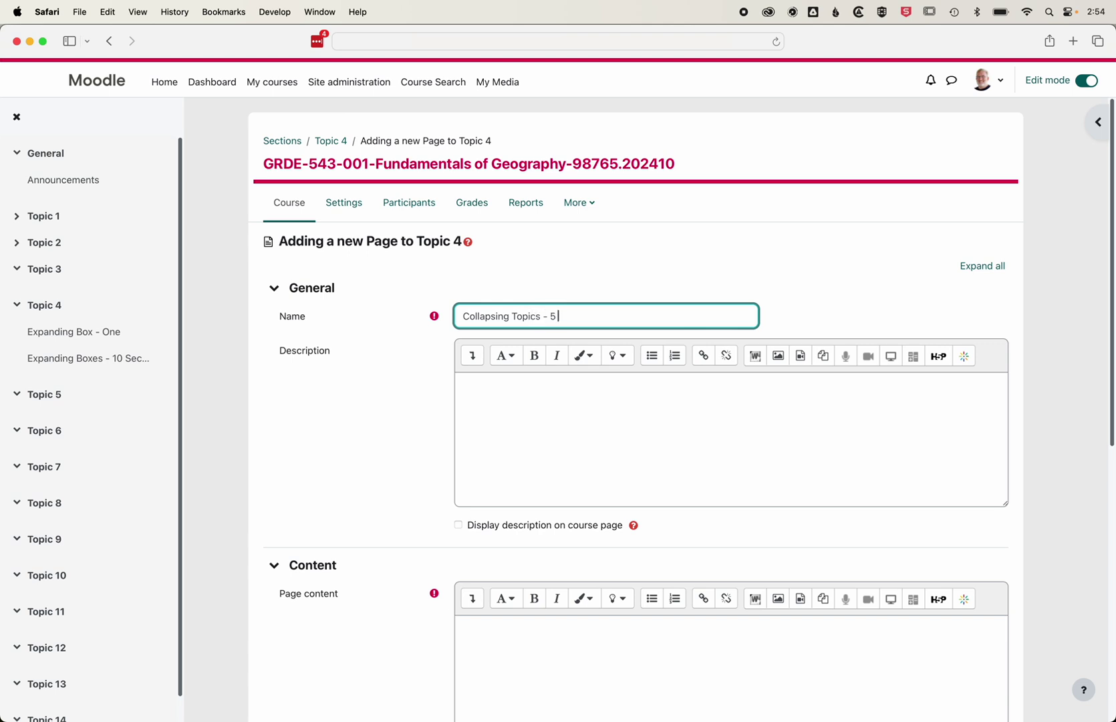
type("Collapsing Topics - 5 Section with Subsections")
Step: Replace the placeholder page source with the generated accordion HTML, then save and display
scroll(412, 434, "down", 5)
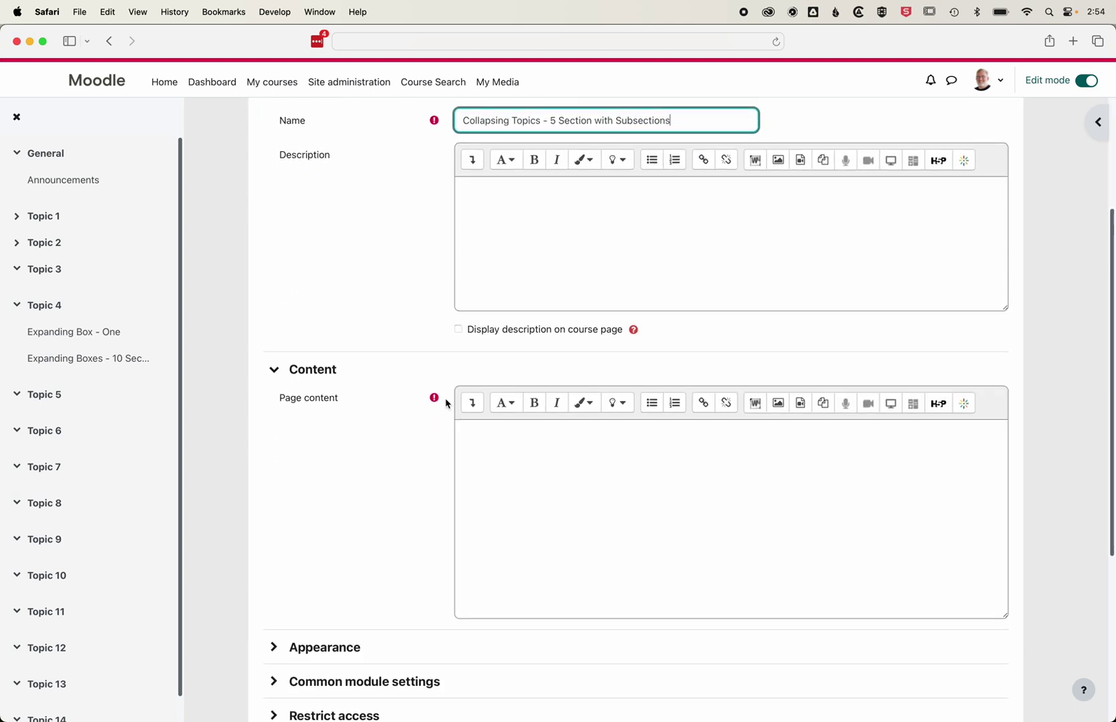
left_click(473, 402)
left_click(473, 456)
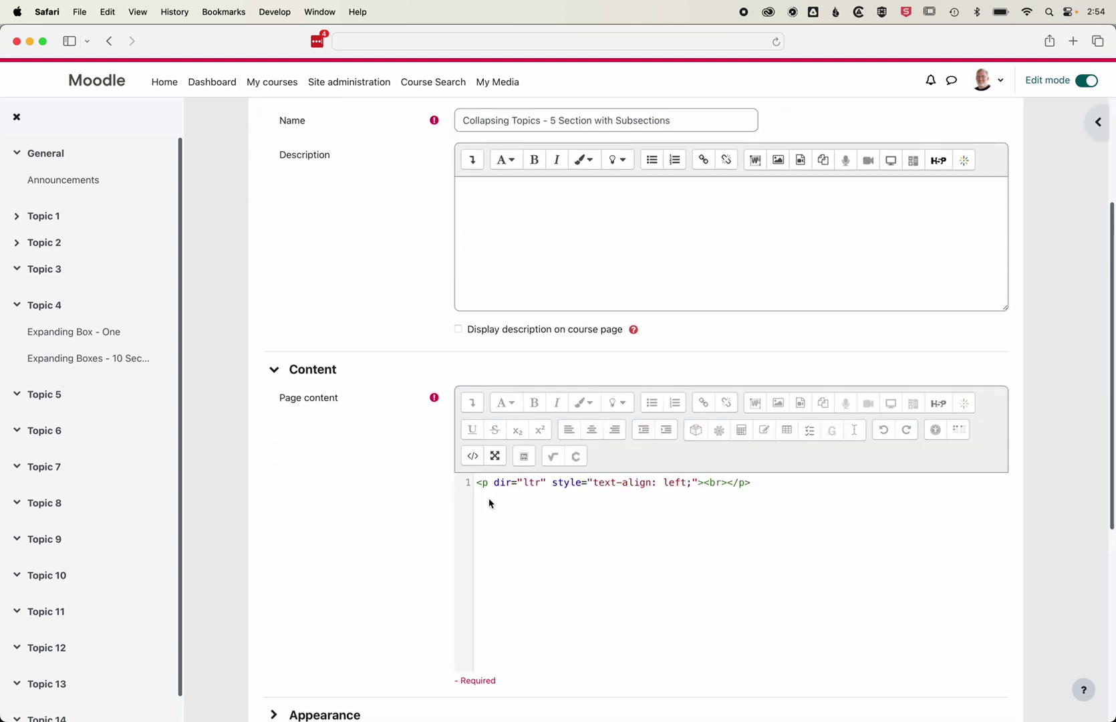
key("super+a")
key("BackSpace")
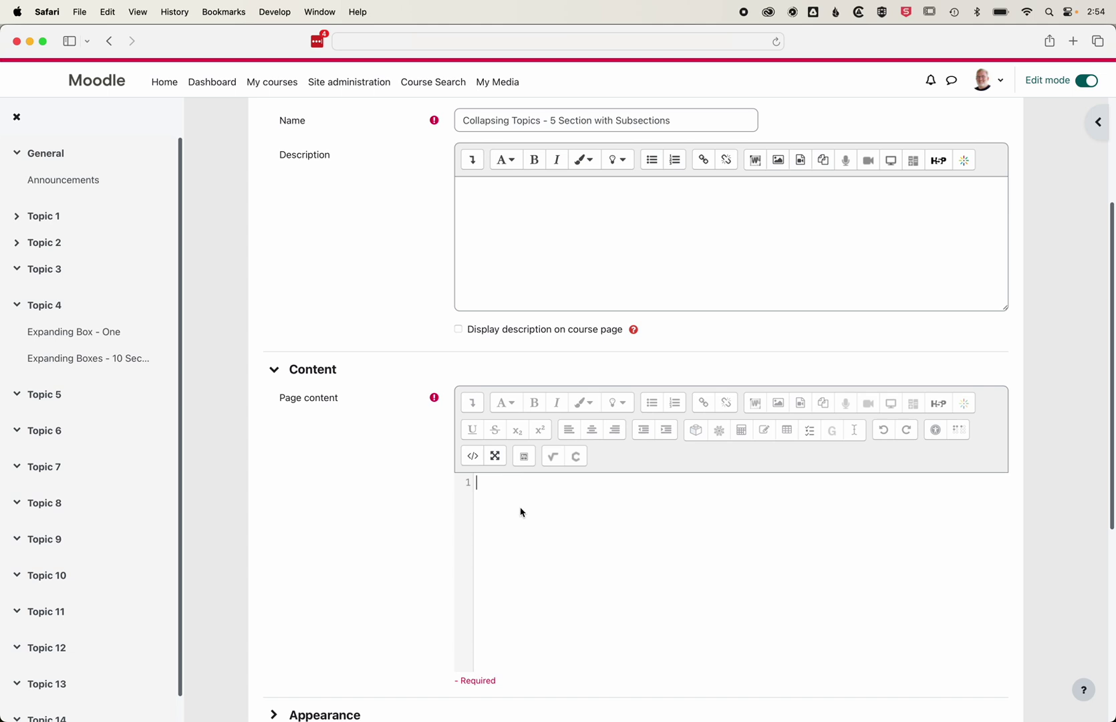
key("super+v")
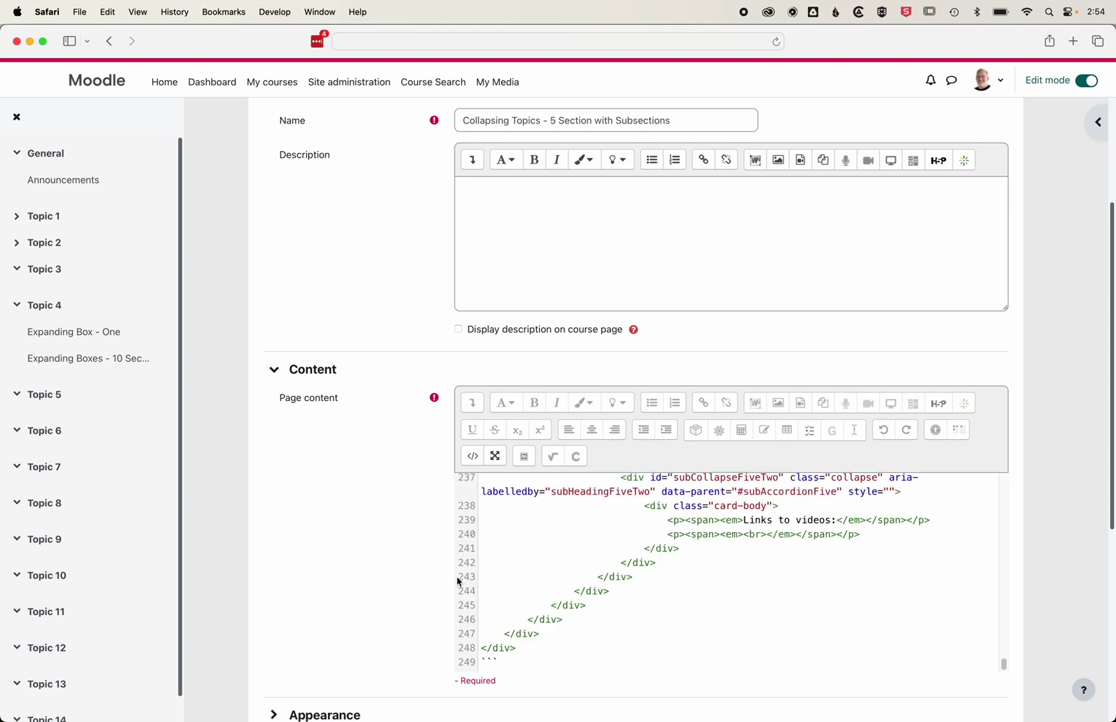
scroll(459, 580, "down", 10)
left_click(616, 602)
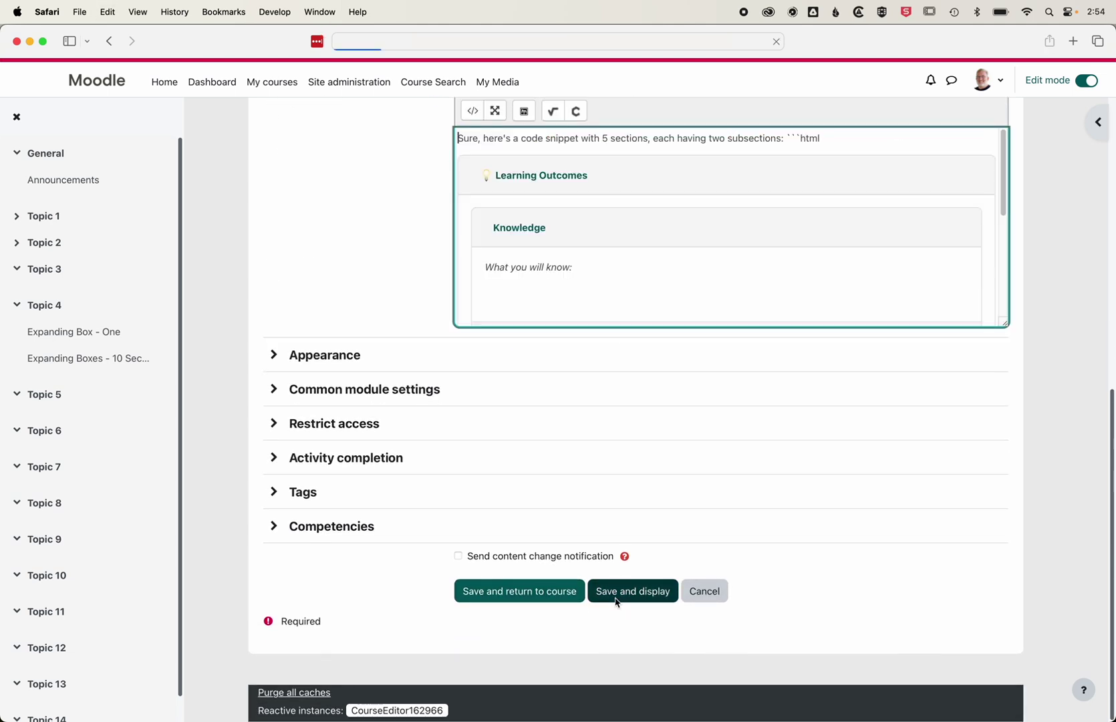
Step: Toggle Learning Outcomes, Overview and Reading Materials plus their subsections on the saved page
scroll(578, 542, "down", 3)
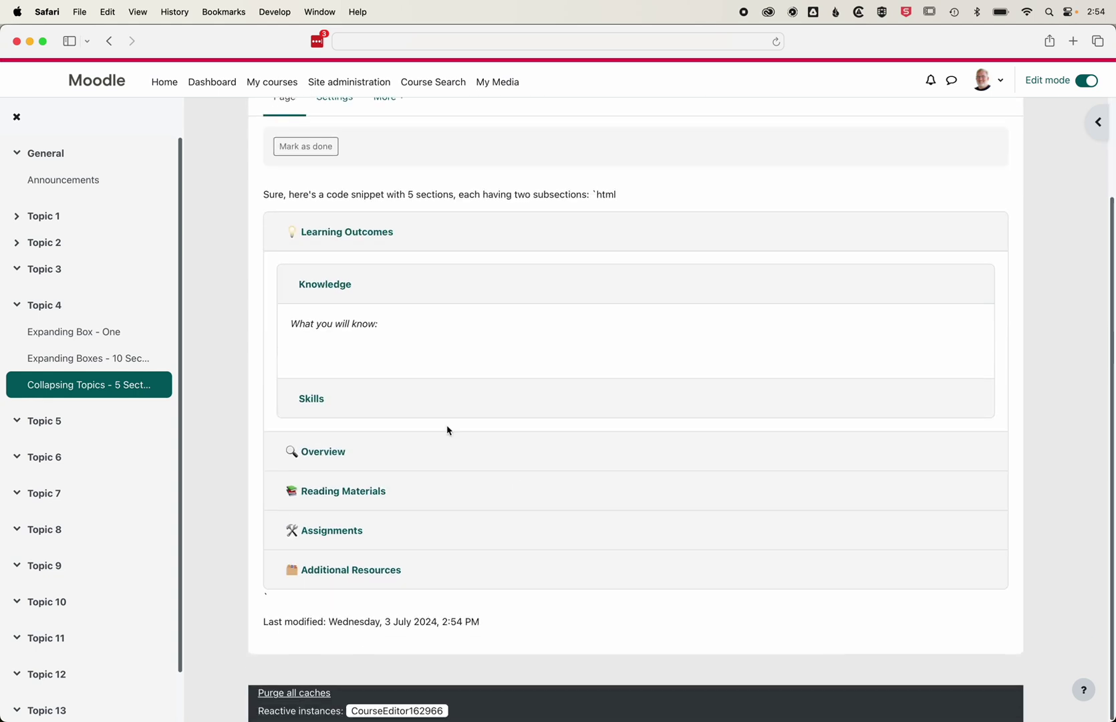
left_click(336, 232)
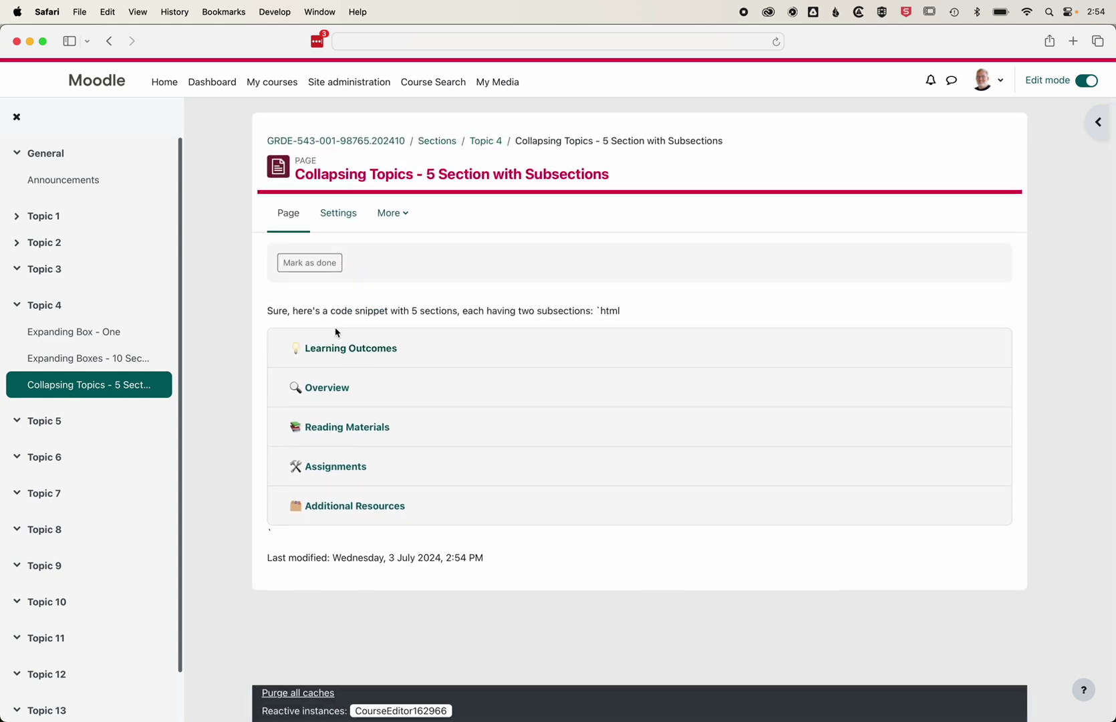
left_click(327, 389)
left_click(343, 439)
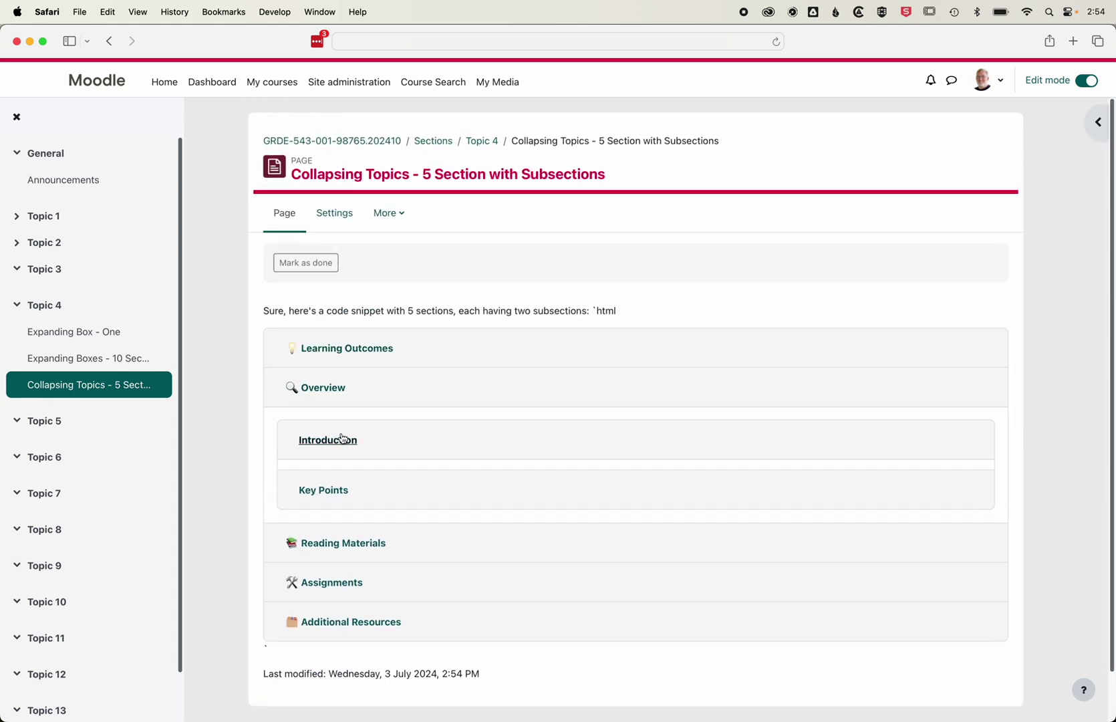
left_click(344, 439)
left_click(329, 559)
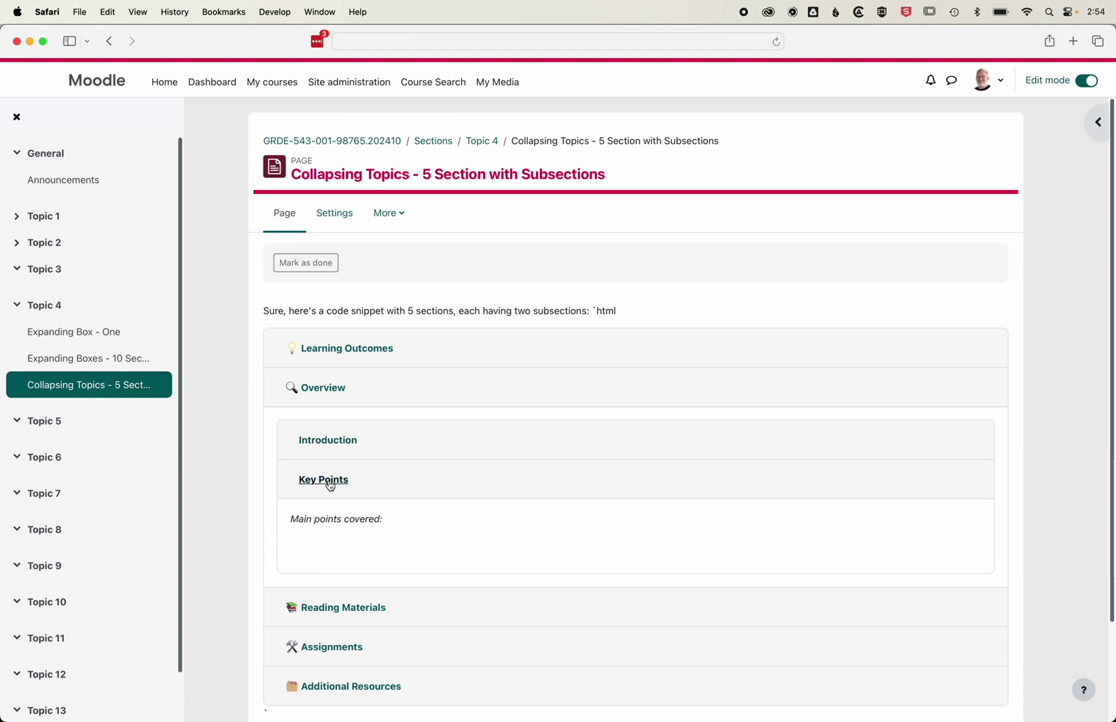
left_click(329, 482)
left_click(327, 531)
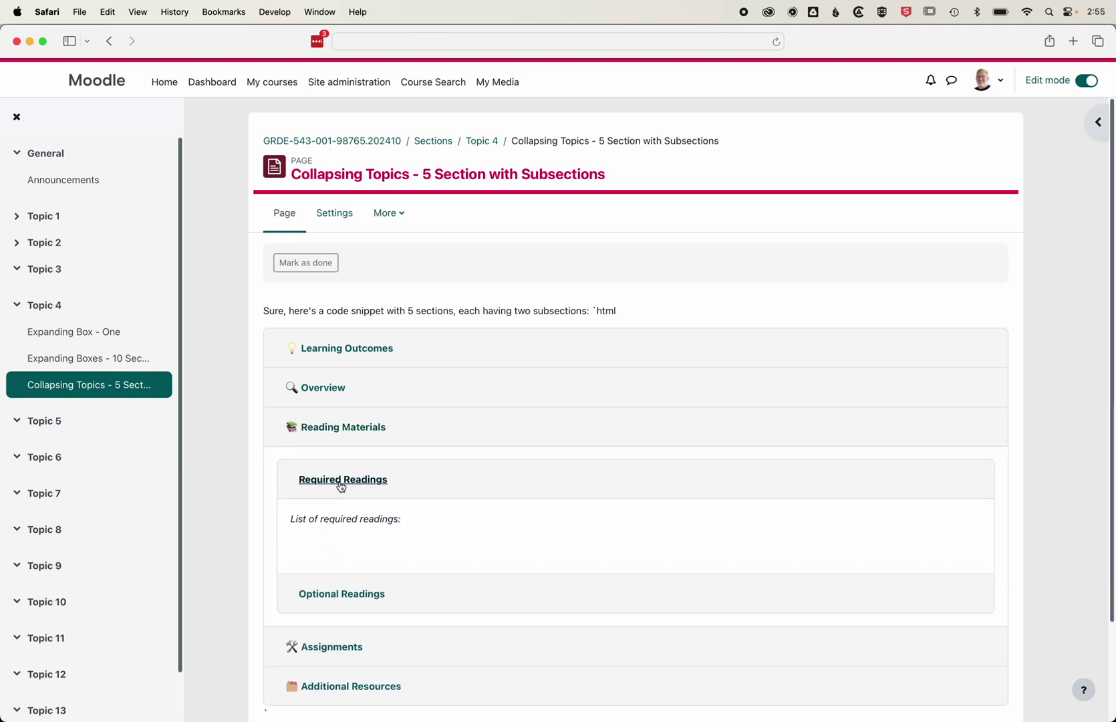
left_click(342, 486)
left_click(341, 482)
left_click(340, 591)
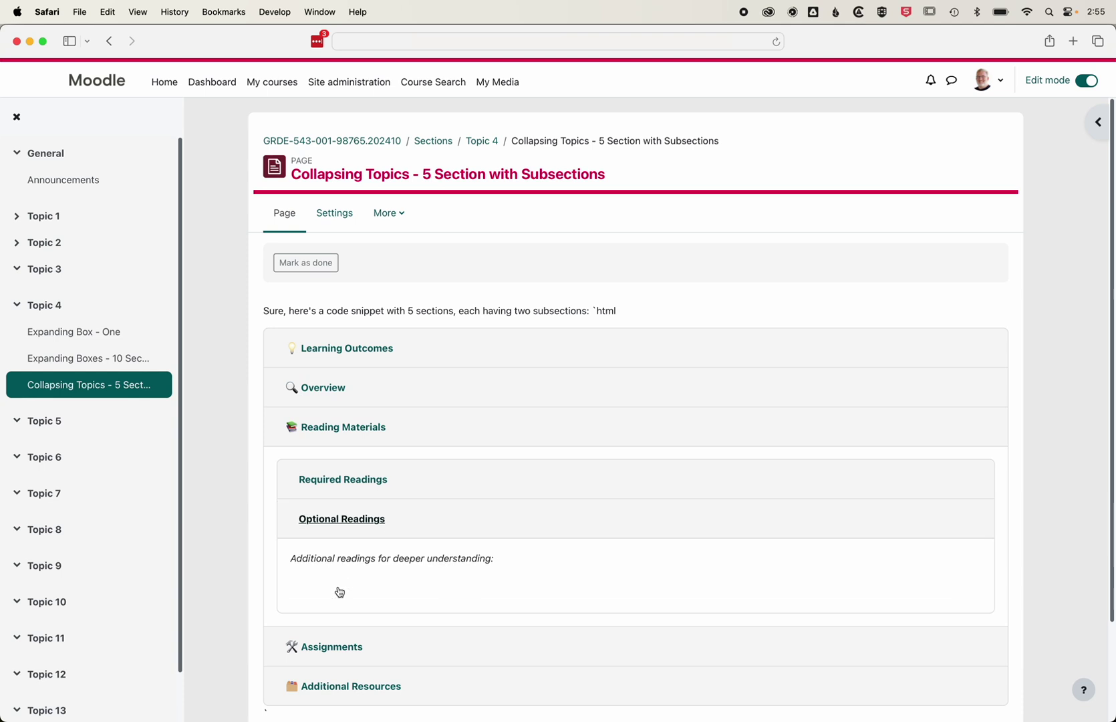
left_click(341, 520)
scroll(341, 521, "down", 1)
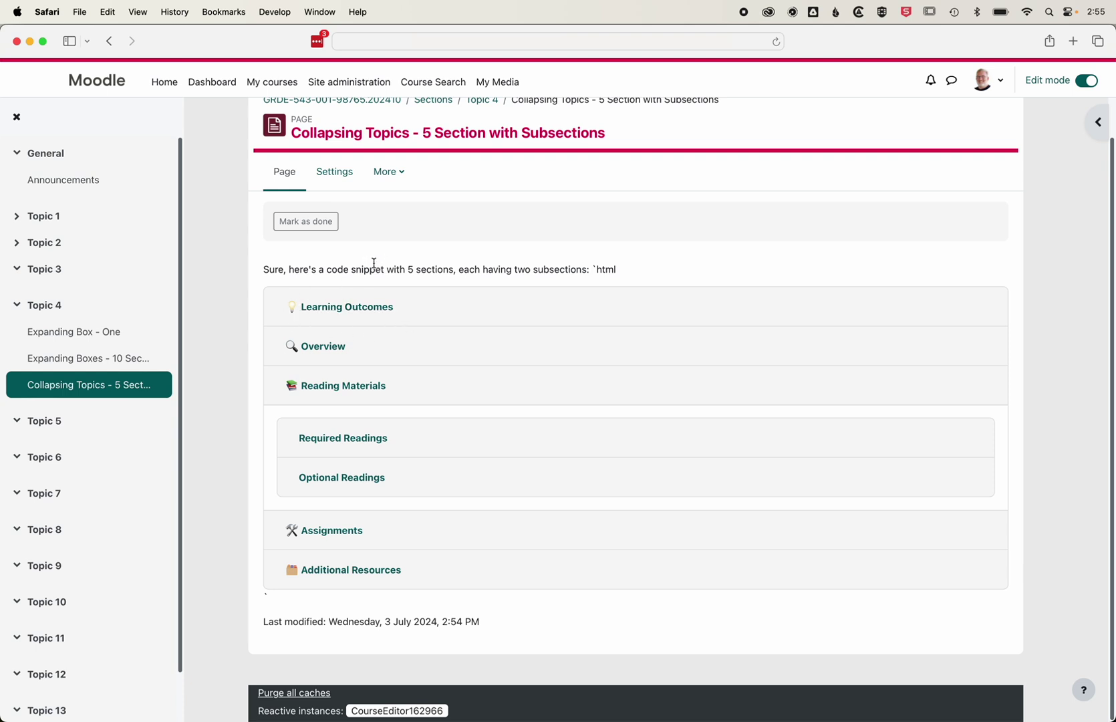
Step: Visit Expanding Box - One, return, and re-check Overview and Reading Materials toggling
left_click(87, 333)
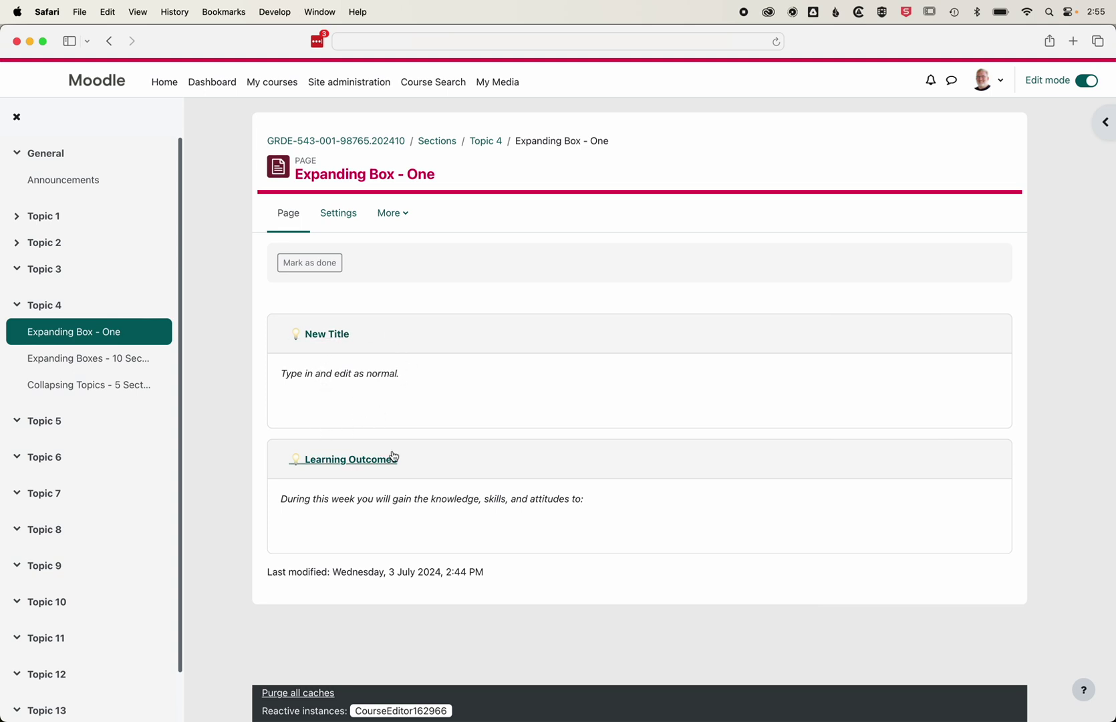
left_click(78, 387)
scroll(377, 432, "down", 4)
left_click(326, 277)
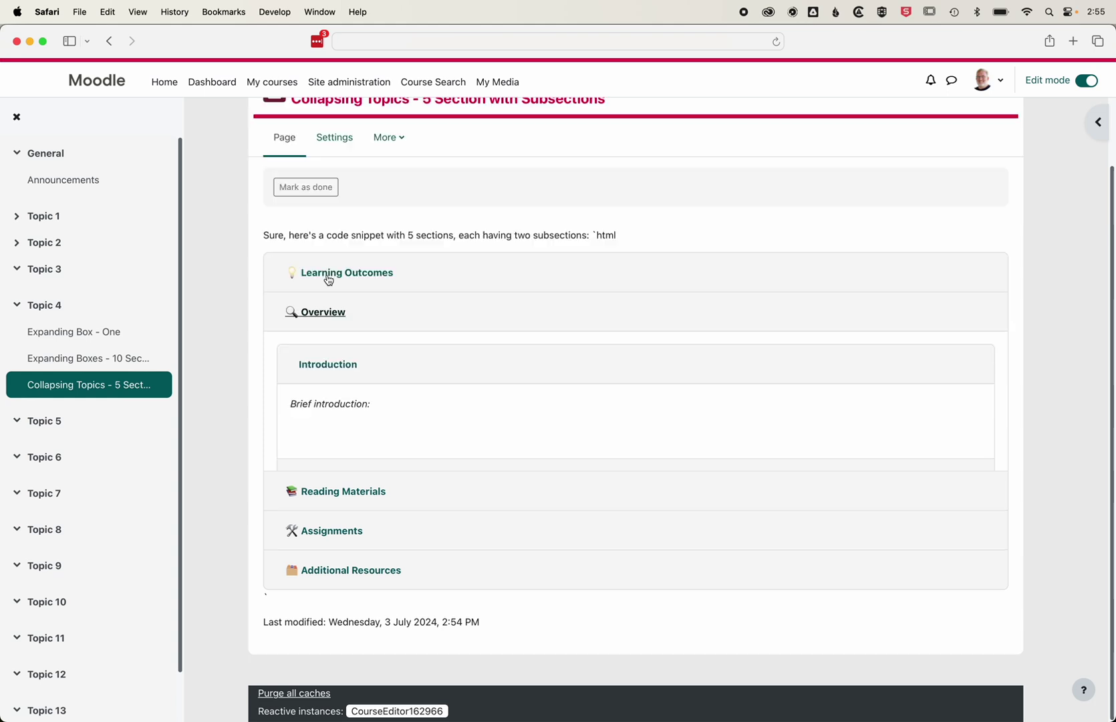
left_click(326, 311)
left_click(323, 389)
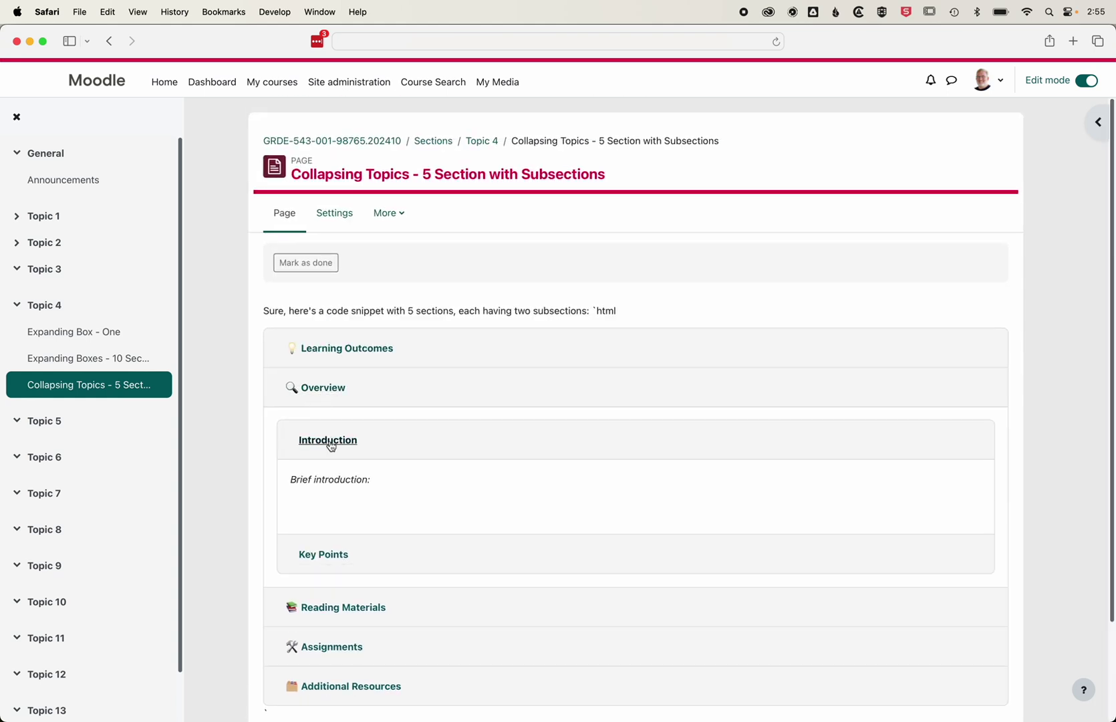
left_click(319, 387)
left_click(321, 427)
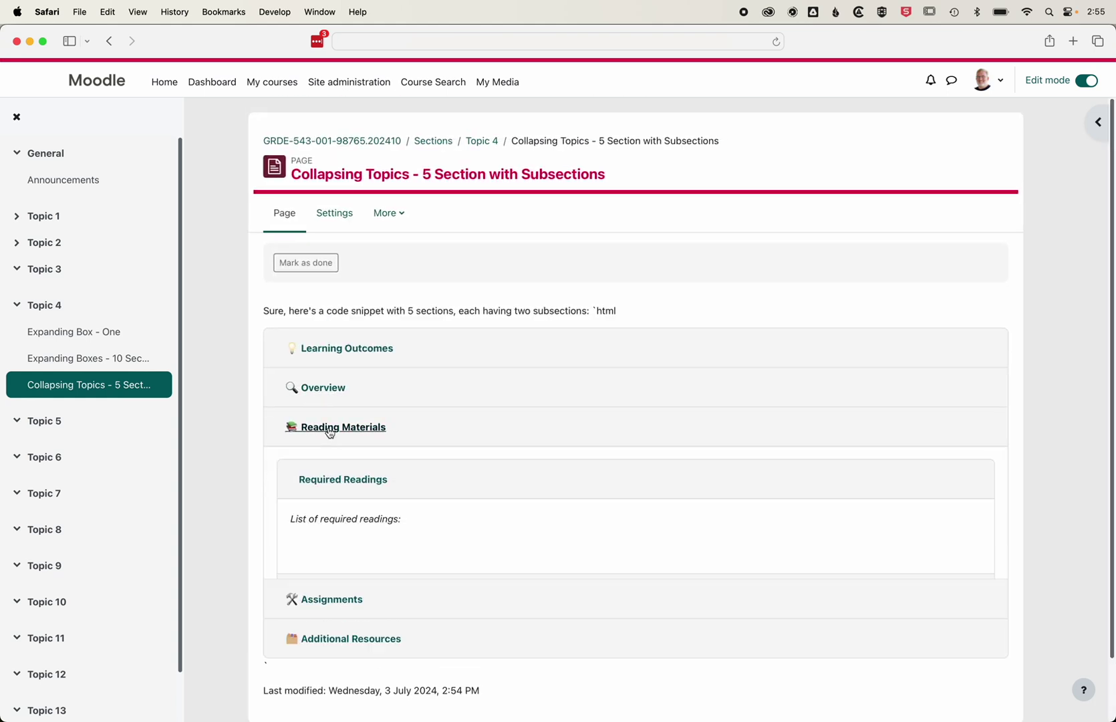
left_click(326, 479)
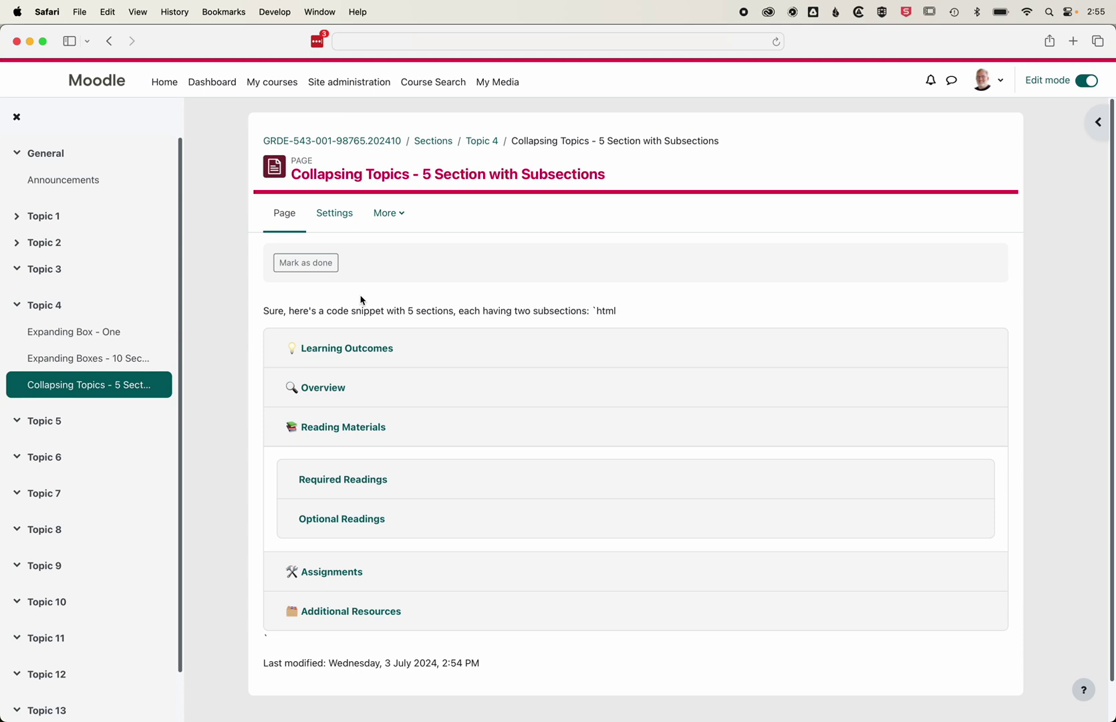
Step: Open the page's settings form and drag the page content editor taller
left_click(335, 213)
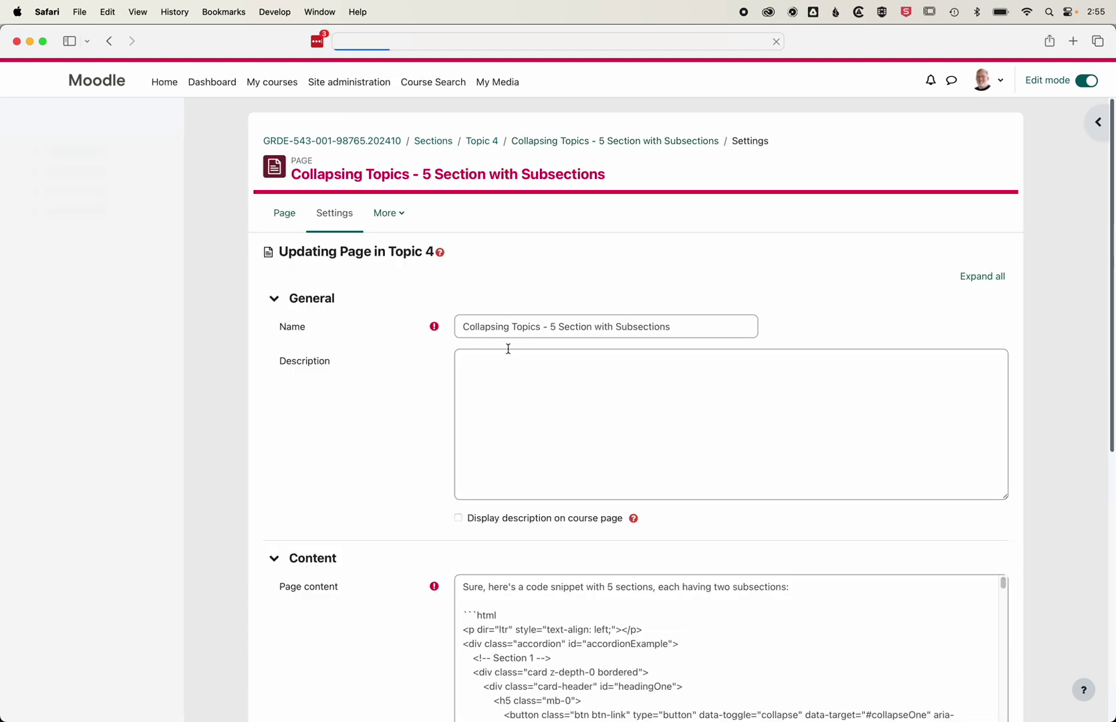
scroll(603, 438, "down", 10)
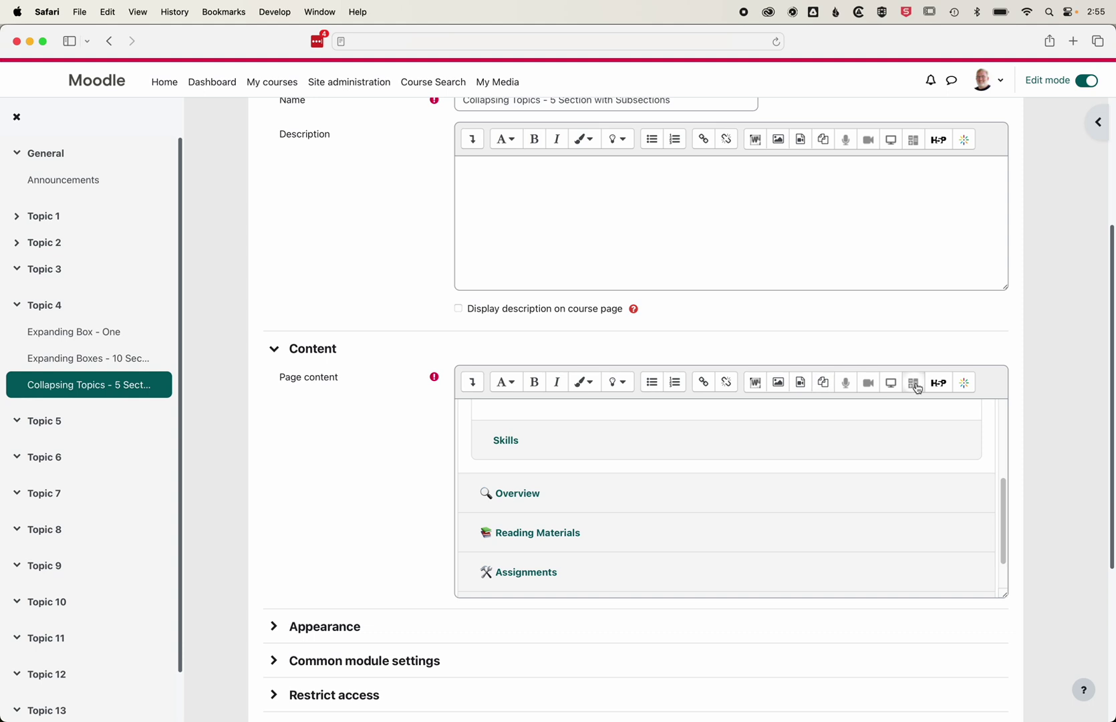
scroll(917, 388, "down", 5)
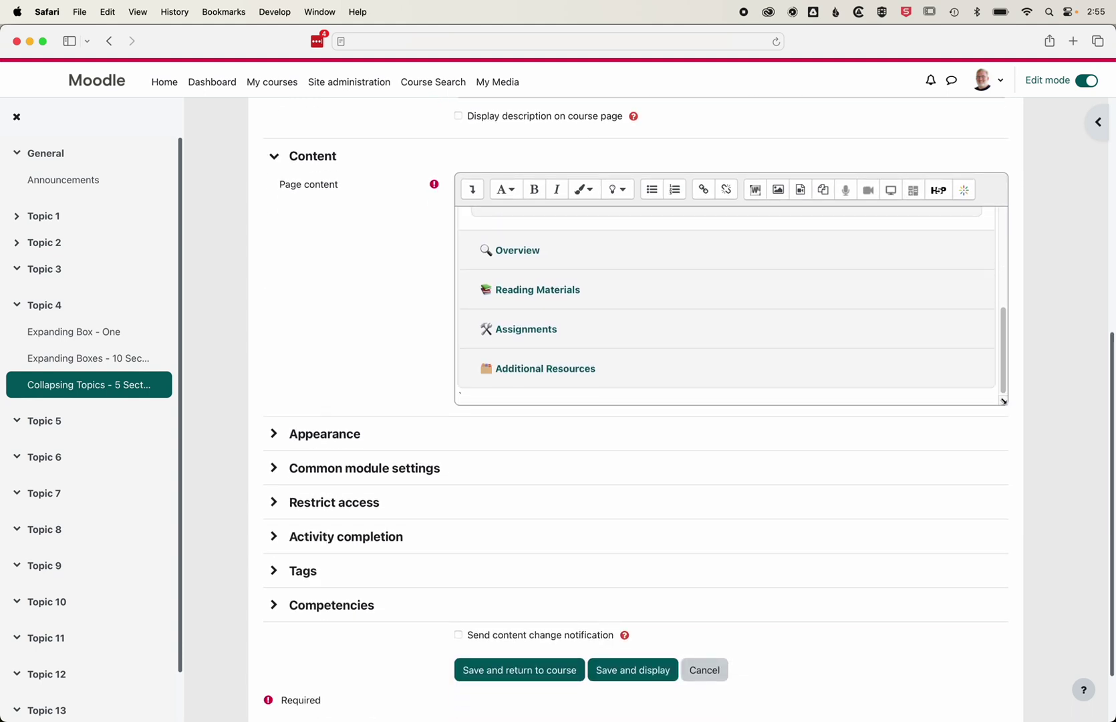
left_click_drag(1004, 401, 1017, 691)
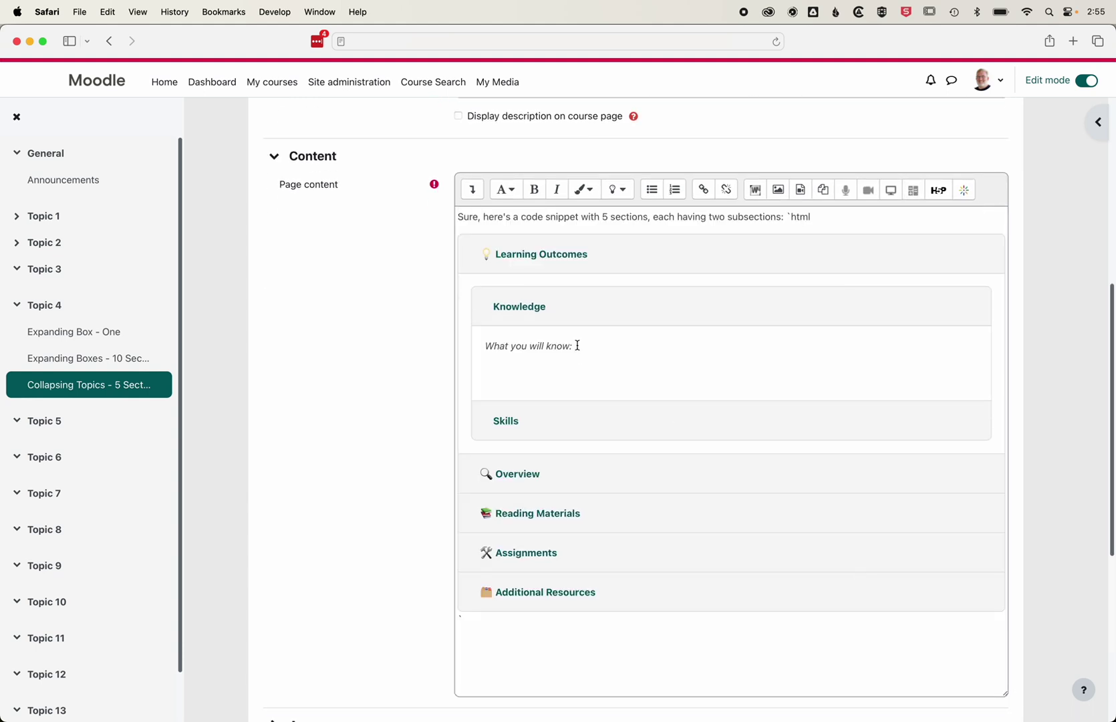
Step: Toggle Skills, Overview, Reading Materials and Assignments inside the editor, then click outside to save the draft
left_click_drag(577, 345, 487, 341)
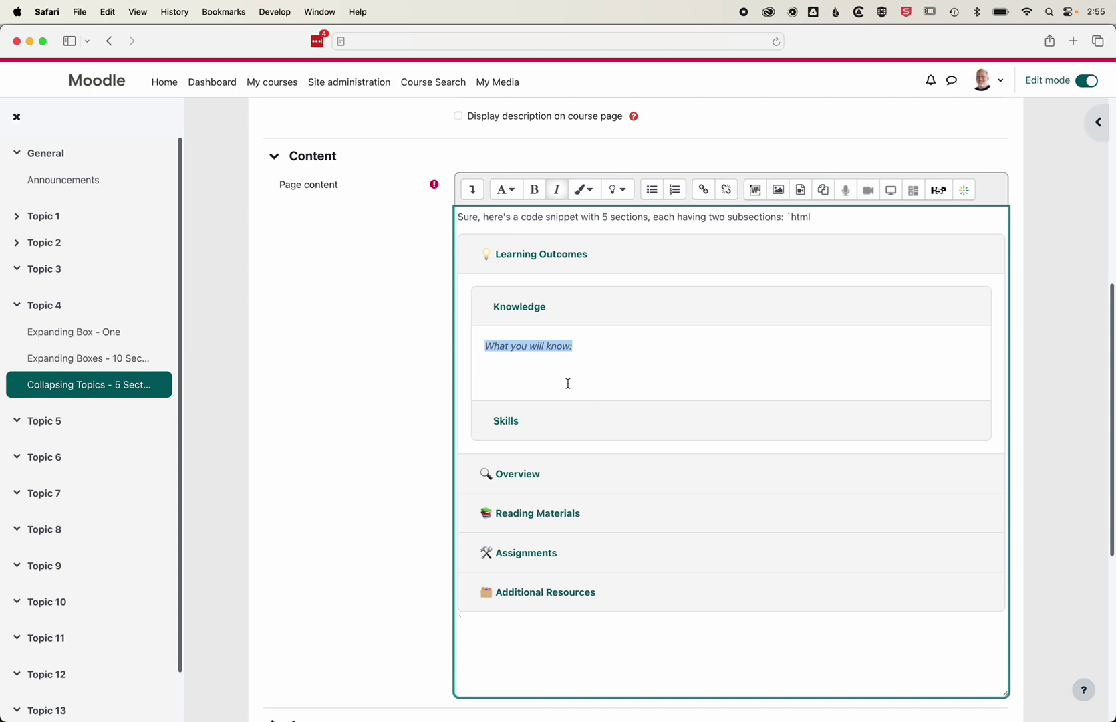
left_click(506, 424)
left_click(508, 478)
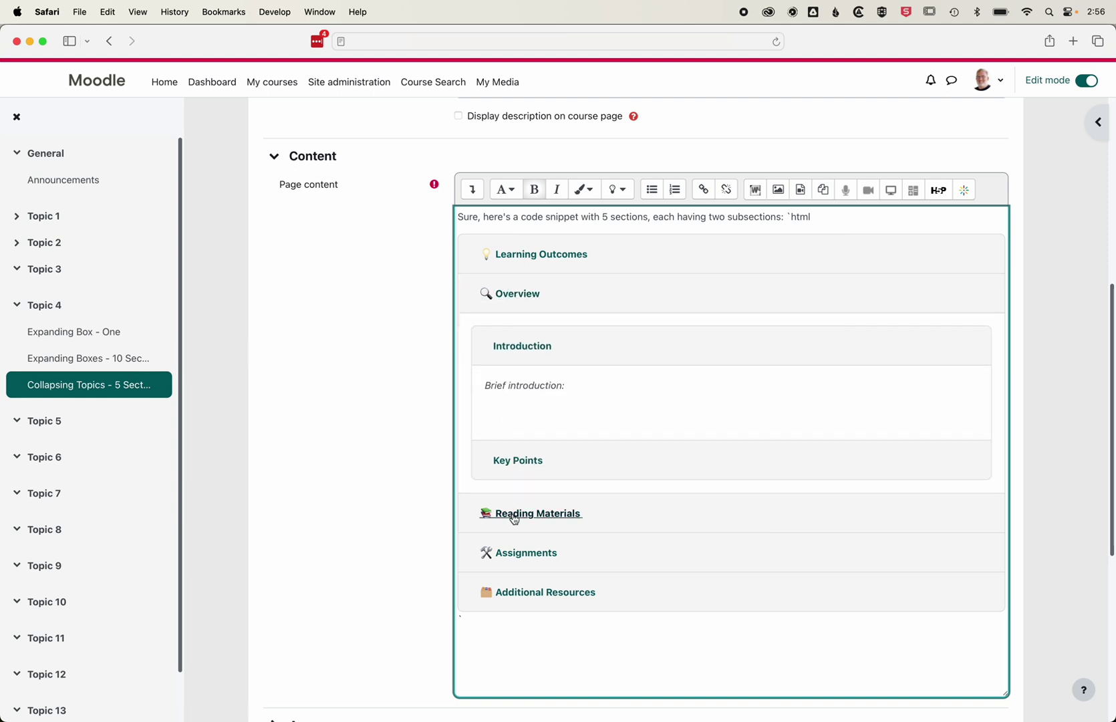
left_click(514, 519)
left_click(520, 497)
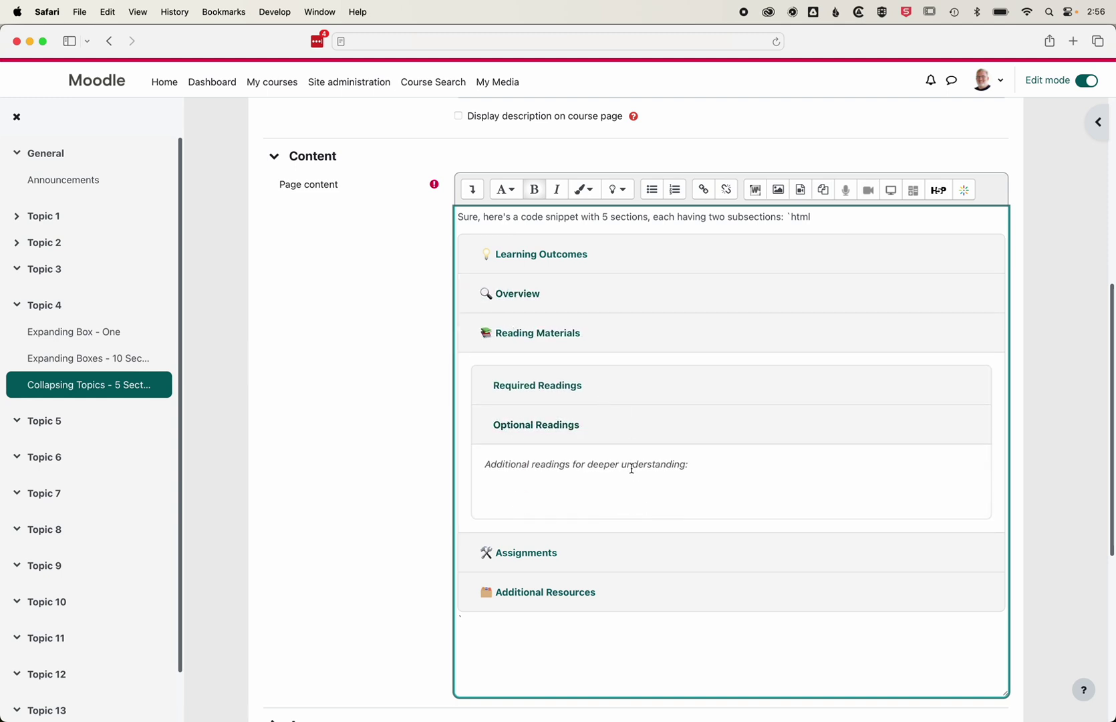
left_click(515, 561)
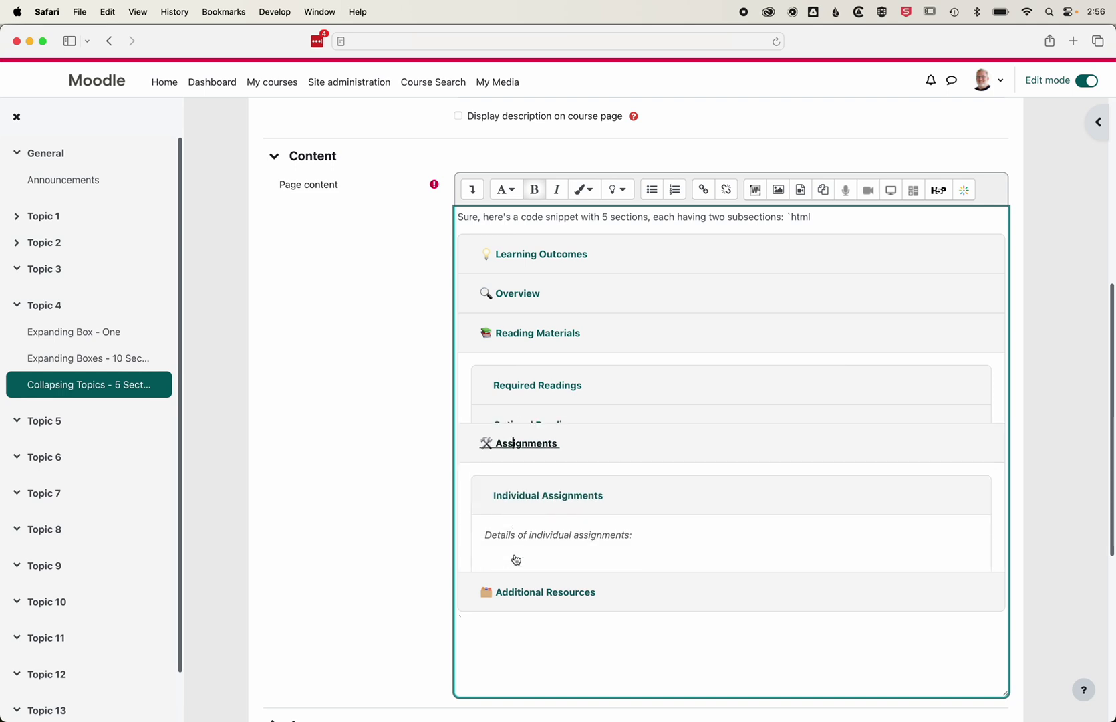
left_click(543, 425)
left_click(527, 372)
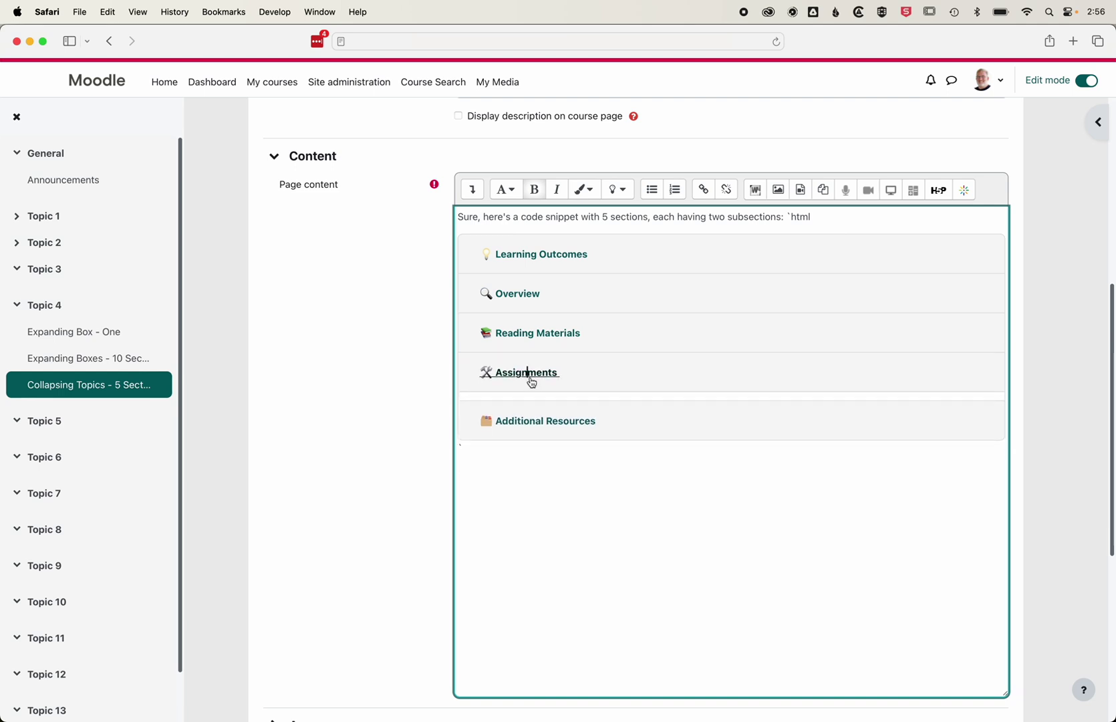
left_click(410, 350)
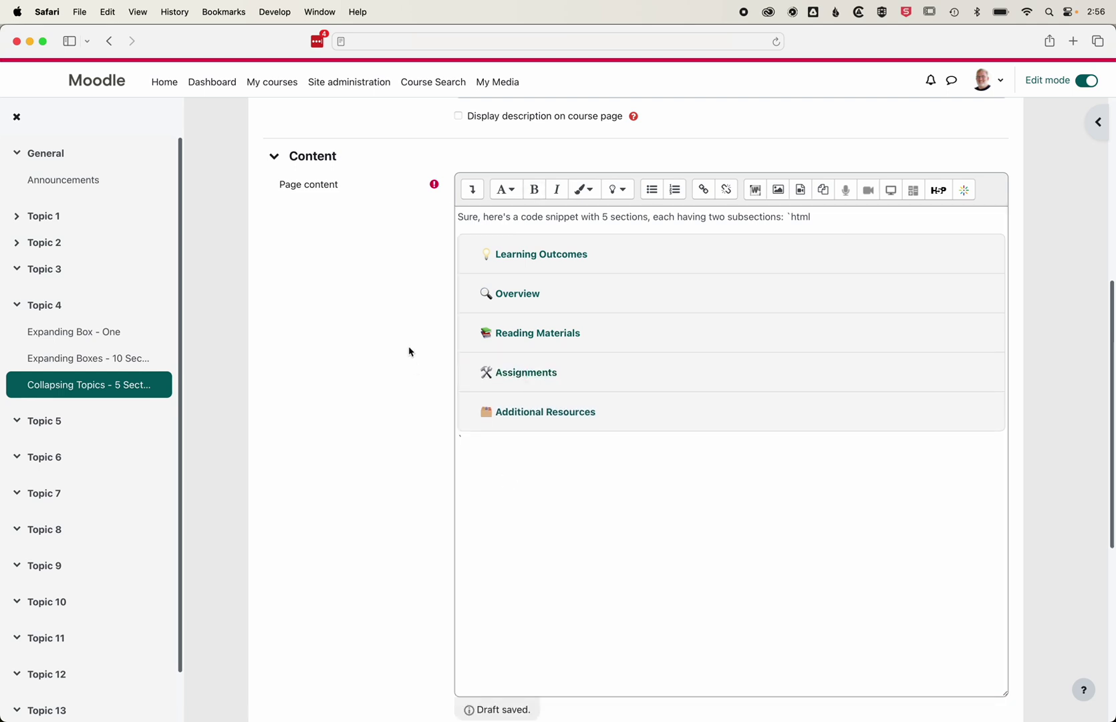